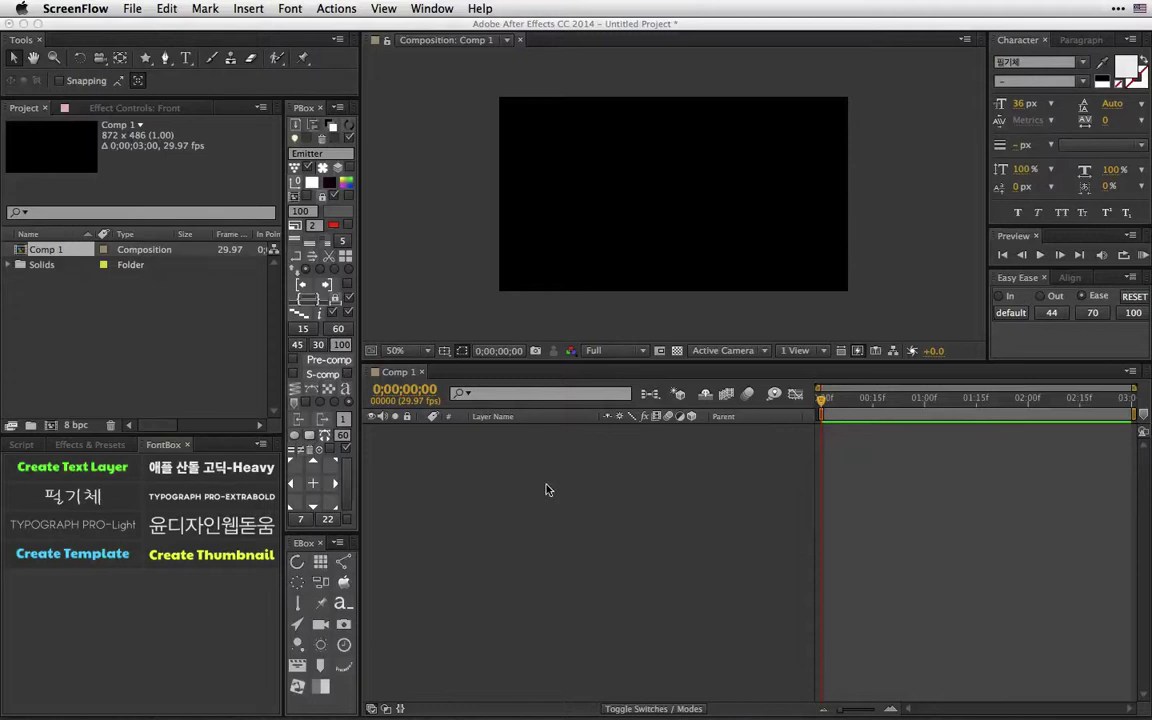
# In After Effects, open and close the Spring panel, then add a new solid, Solid-1.
pyautogui.click(560, 445)
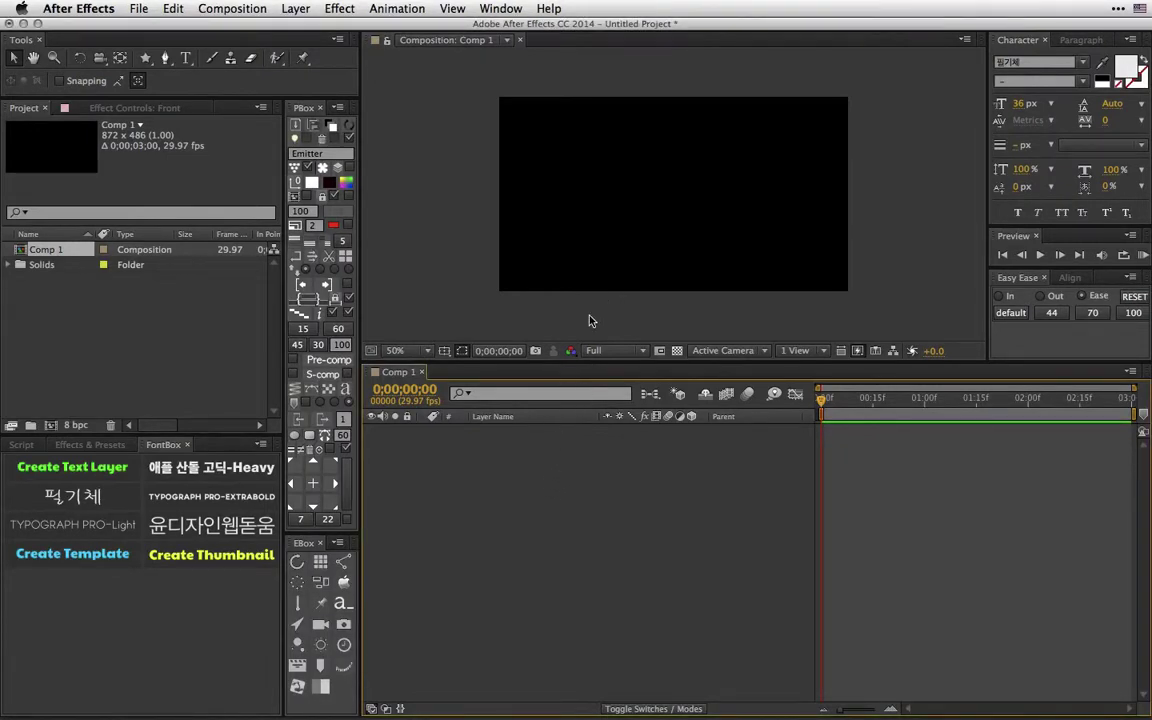
pyautogui.click(362, 380)
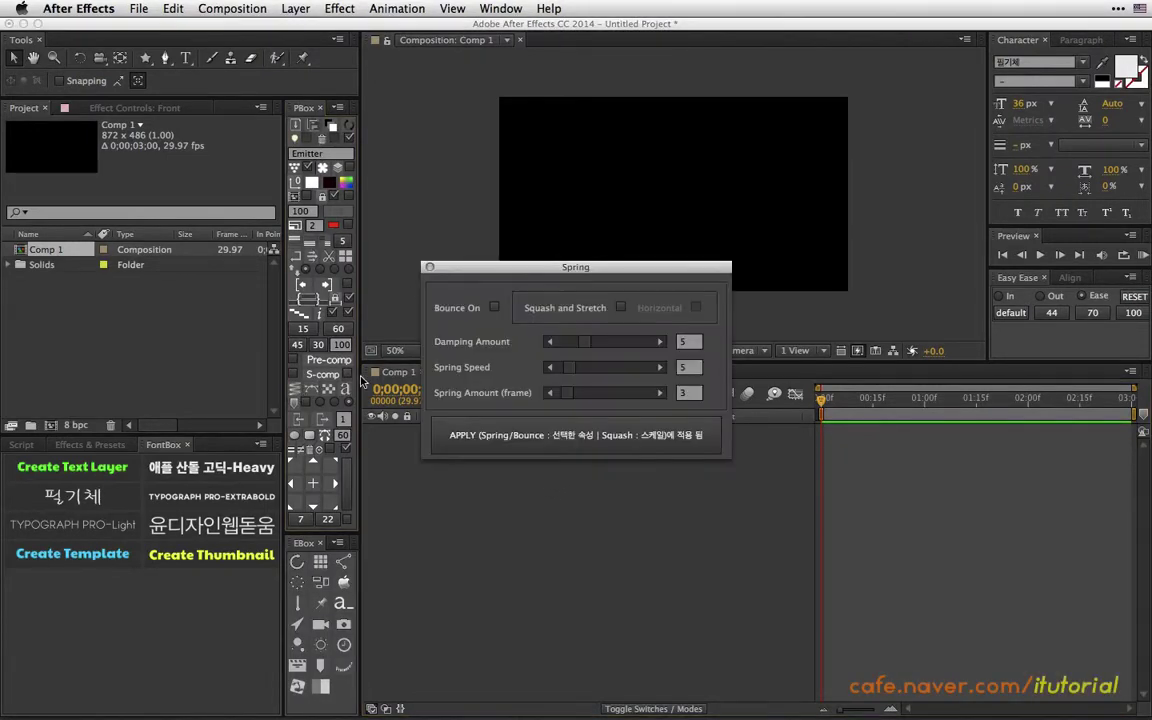
pyautogui.moveTo(535, 268)
pyautogui.mouseDown()
pyautogui.moveTo(433, 236)
pyautogui.moveTo(480, 211)
pyautogui.mouseUp()
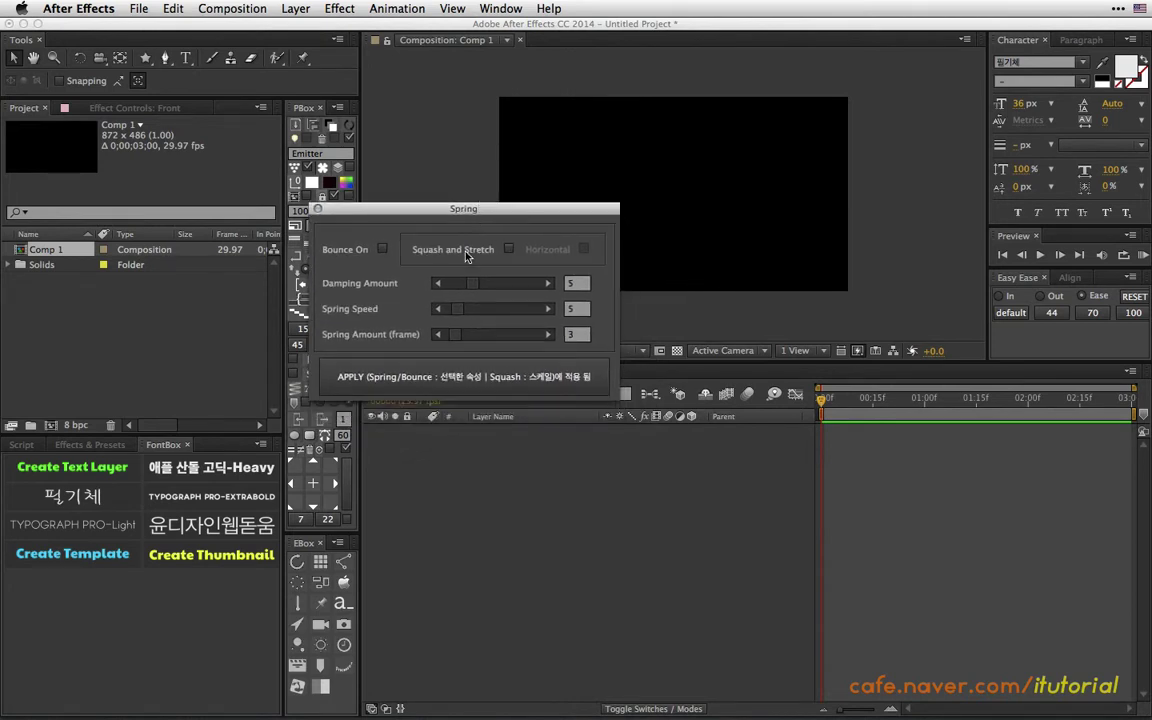
pyautogui.click(318, 211)
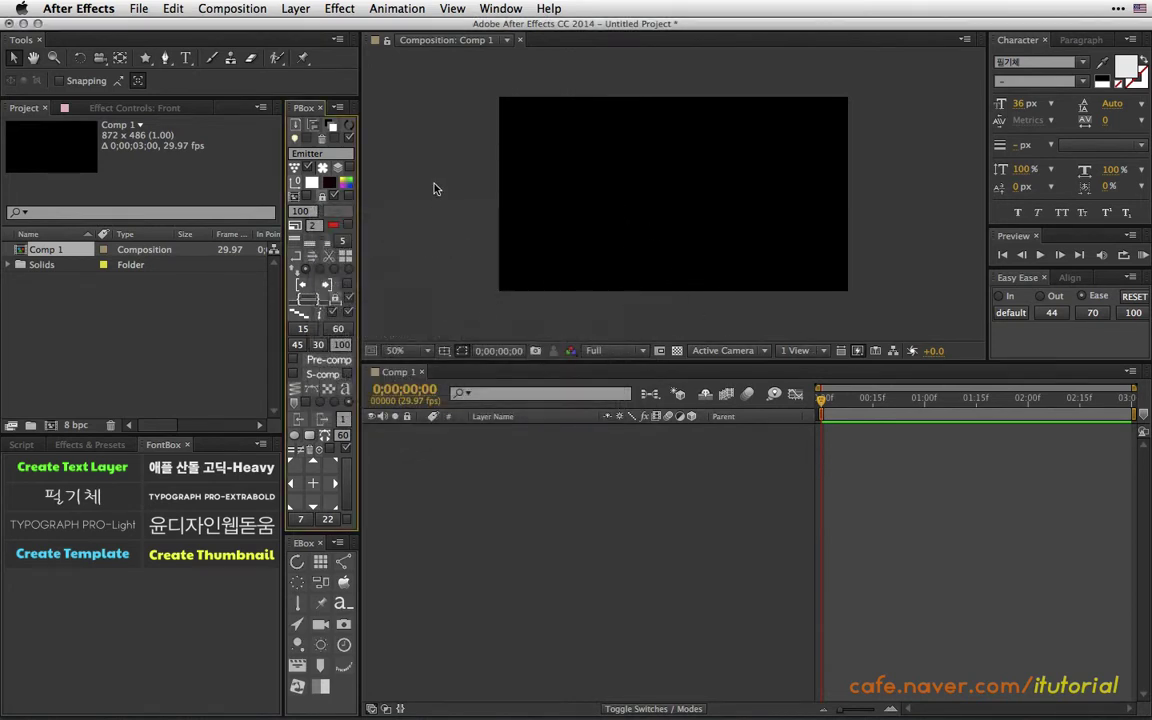
pyautogui.click(347, 183)
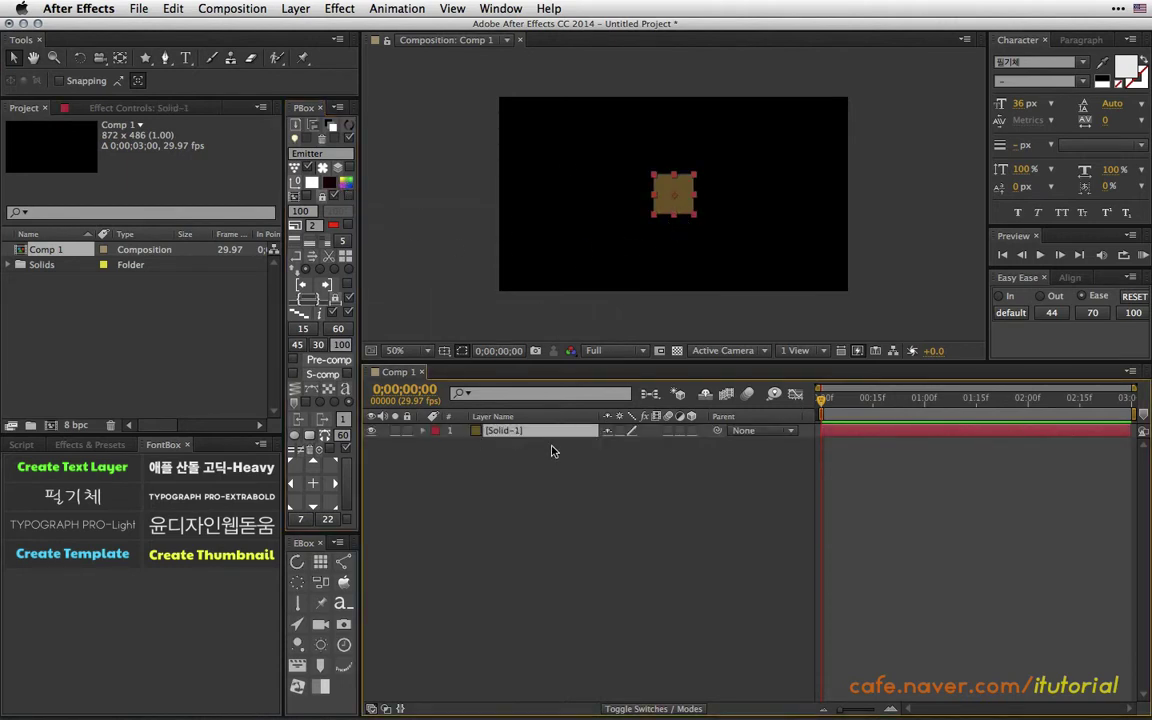
# Keyframe Solid-1's Scale from 0% at the start to 100% at frame 10.
pyautogui.press('s')
pyautogui.click(630, 443)
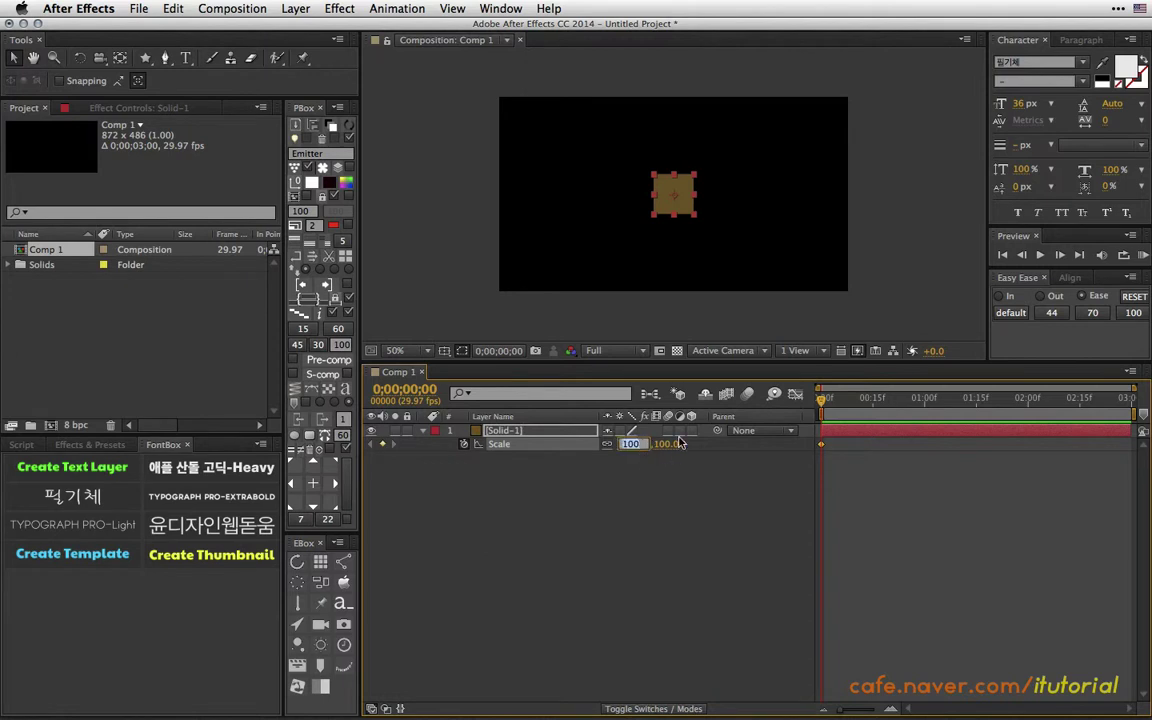
pyautogui.write('0')
pyautogui.press('Return')
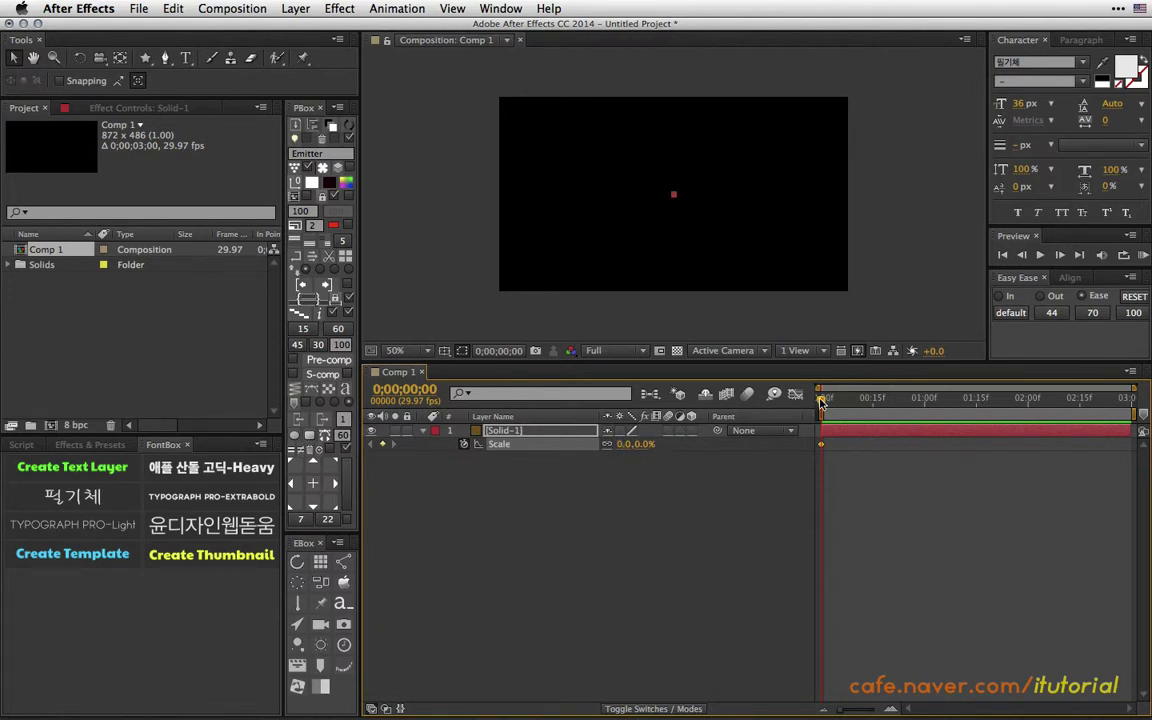
pyautogui.moveTo(820, 400)
pyautogui.mouseDown()
pyautogui.moveTo(925, 410)
pyautogui.moveTo(857, 400)
pyautogui.mouseUp()
pyautogui.click(625, 443)
pyautogui.press('Return')
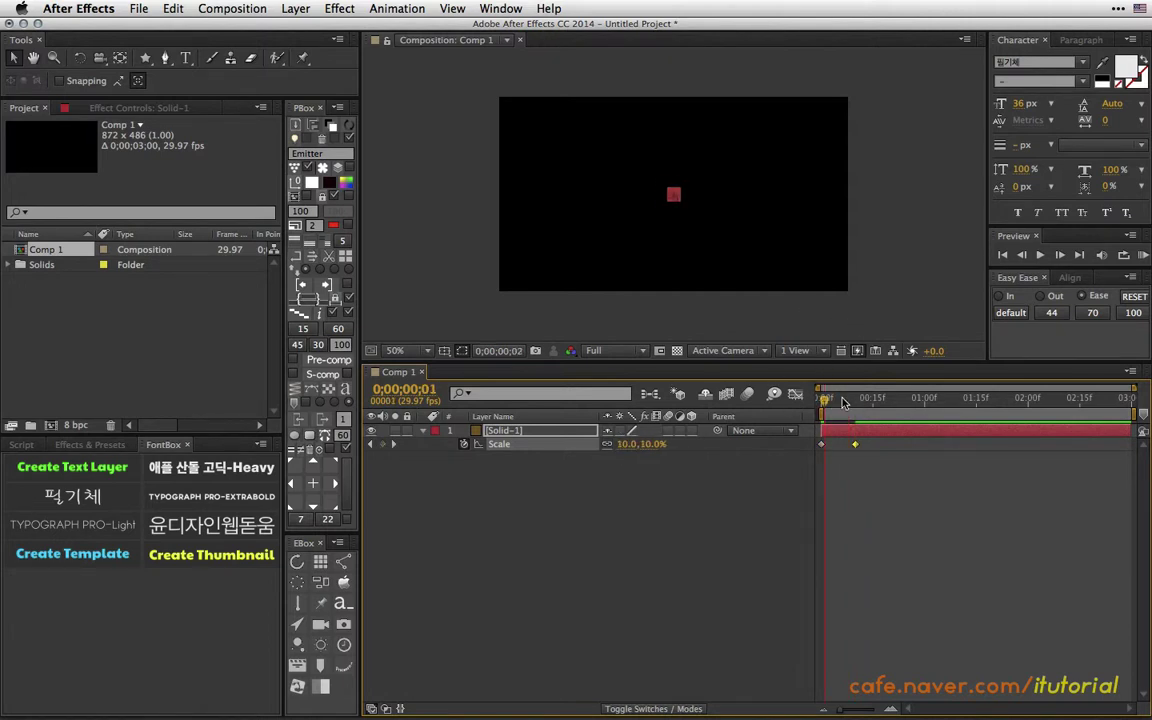
# Return to frame 7 and reopen the Spring script panel beside the timeline.
pyautogui.moveTo(855, 399); pyautogui.dragTo(845, 399)
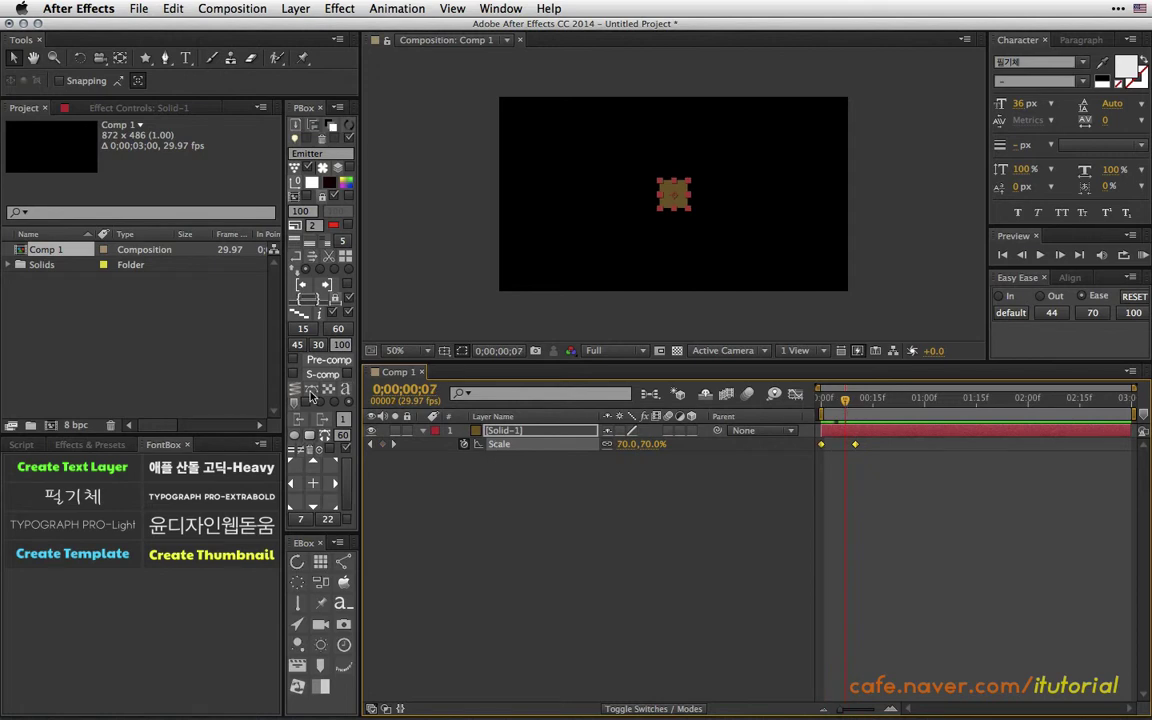
pyautogui.click(313, 321)
pyautogui.moveTo(433, 258); pyautogui.dragTo(355, 212)
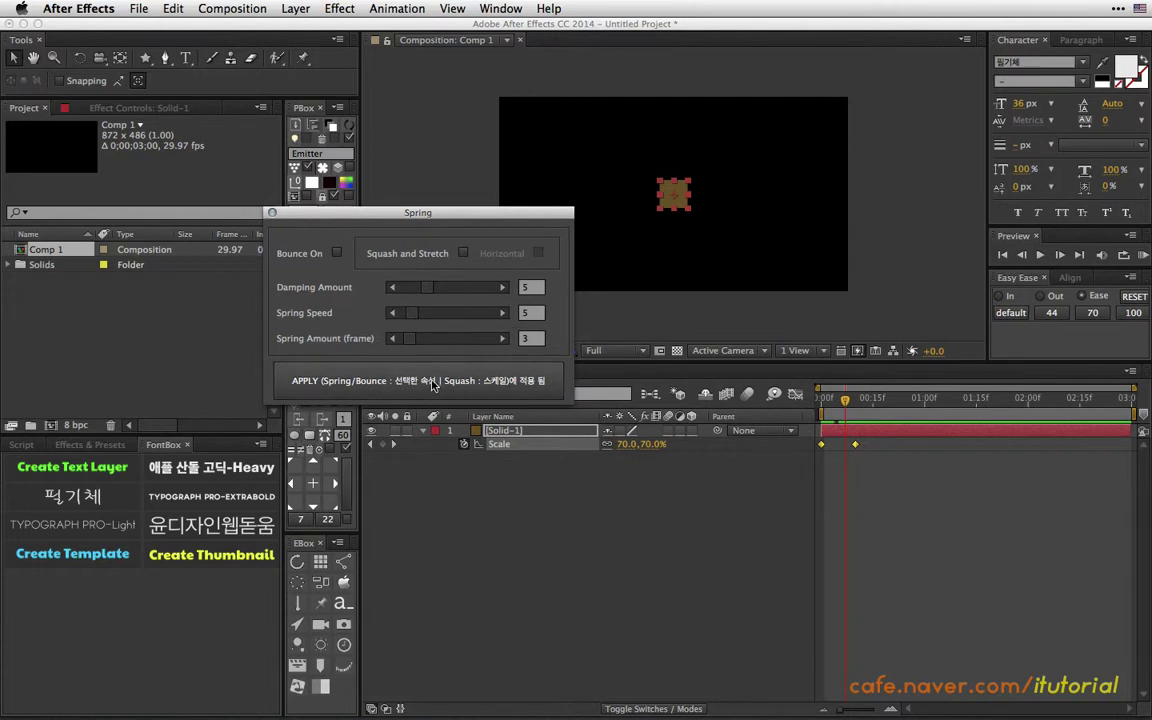
# Shift the Spring panel left and RAM preview the square's 0–100% scale-up.
pyautogui.moveTo(503, 214); pyautogui.dragTo(424, 221)
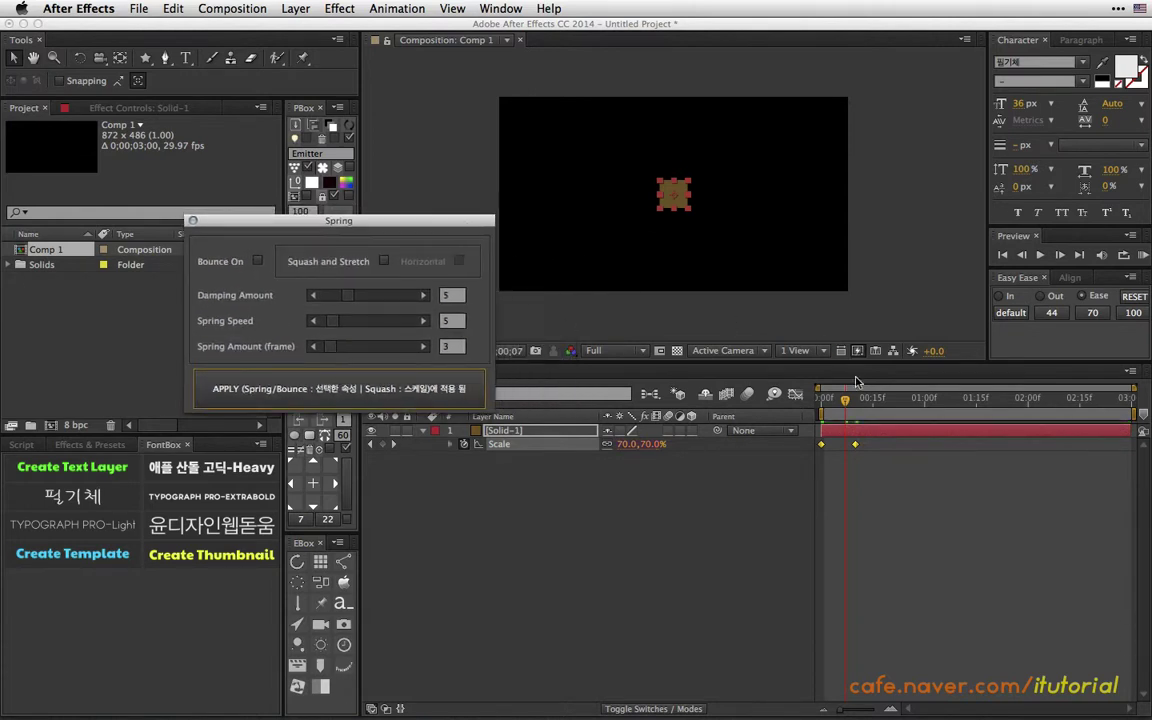
pyautogui.click(1143, 255)
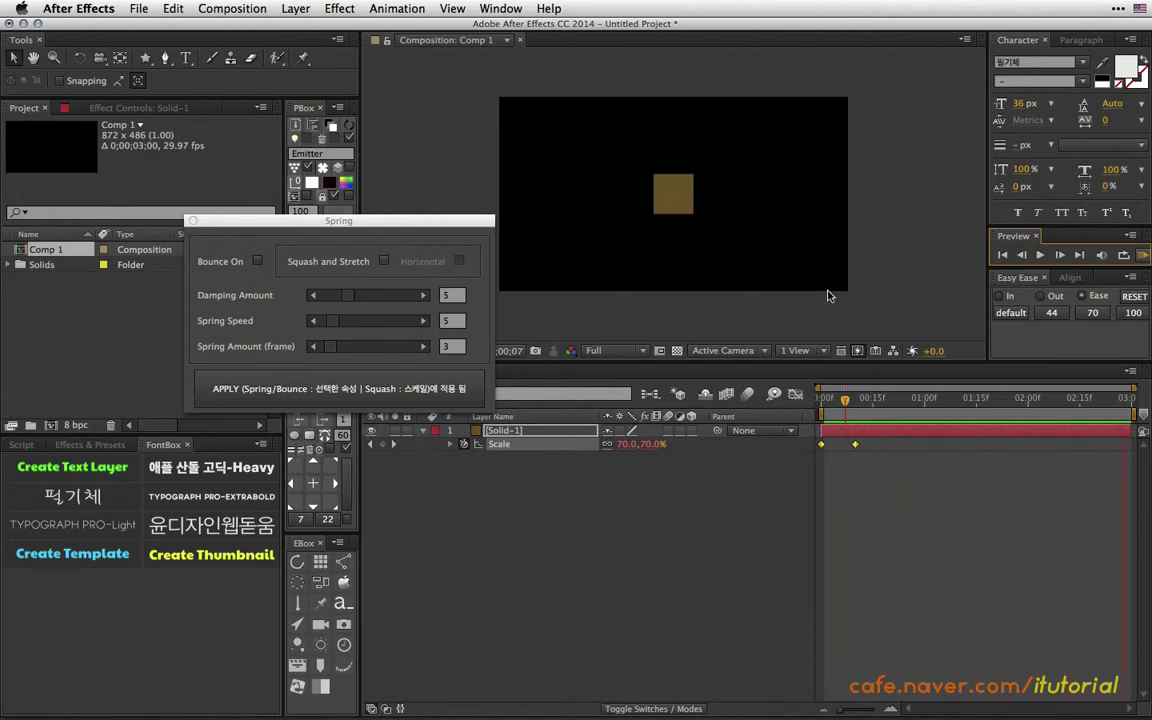
pyautogui.click(921, 390)
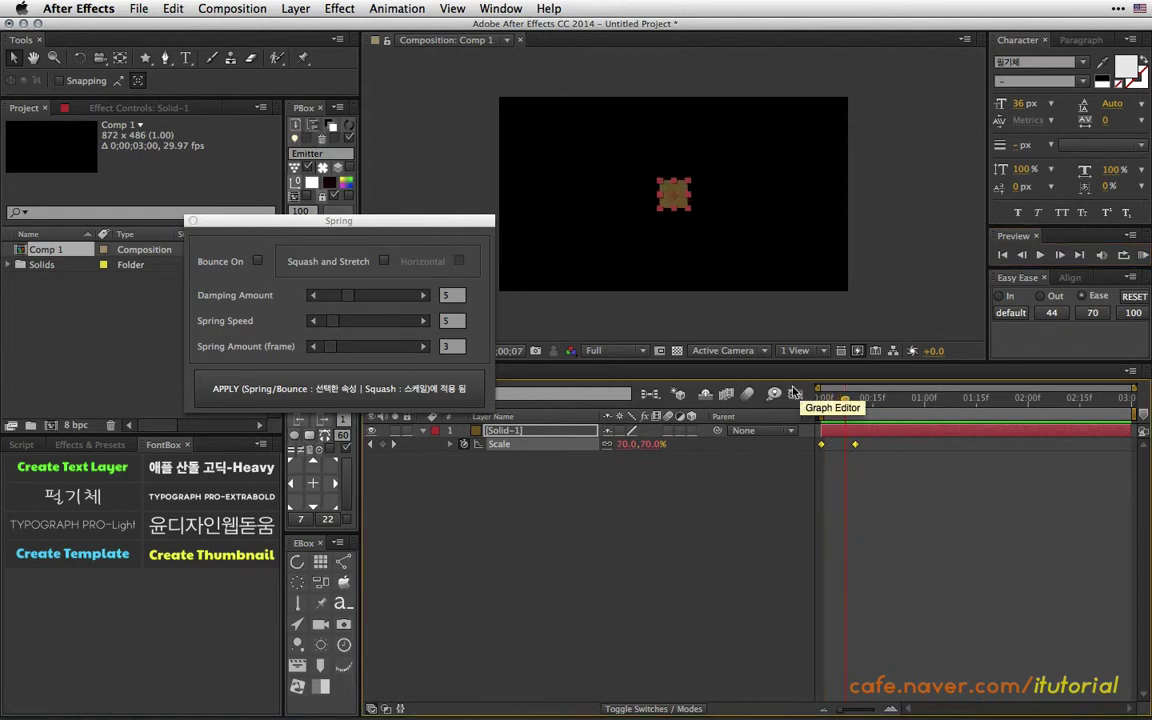
# Show Scale in the Graph Editor with the Expression: Scale row and post-expression graph.
pyautogui.moveTo(435, 226); pyautogui.dragTo(430, 189)
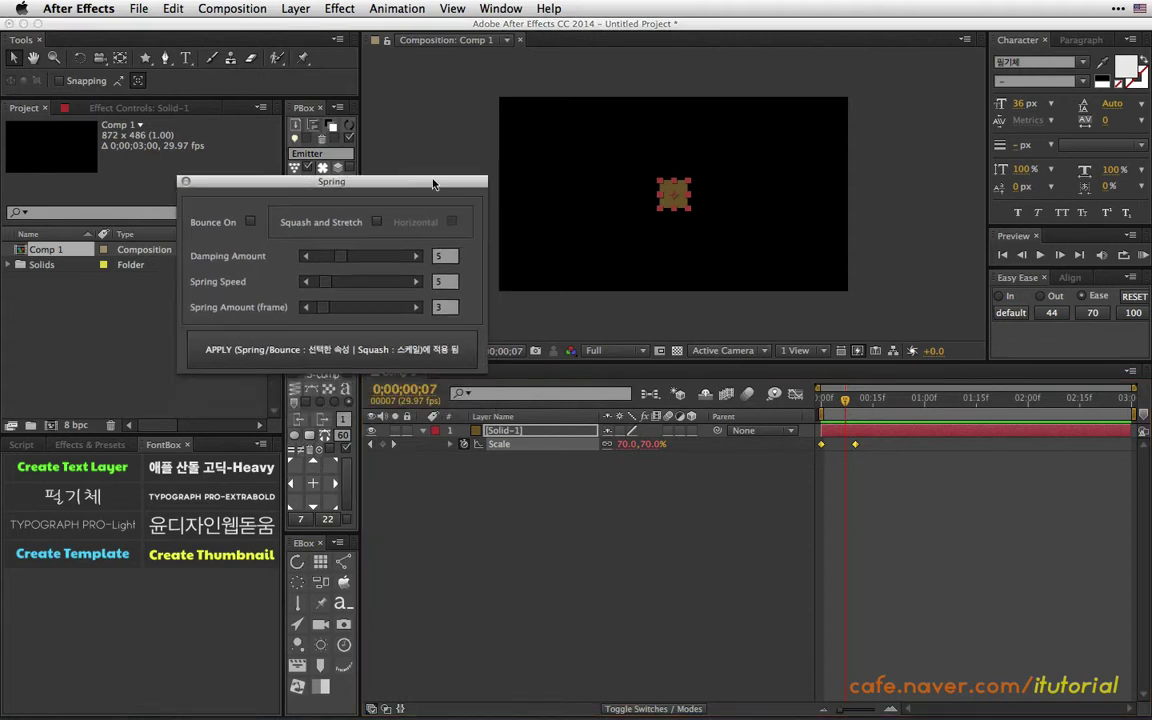
pyautogui.click(795, 395)
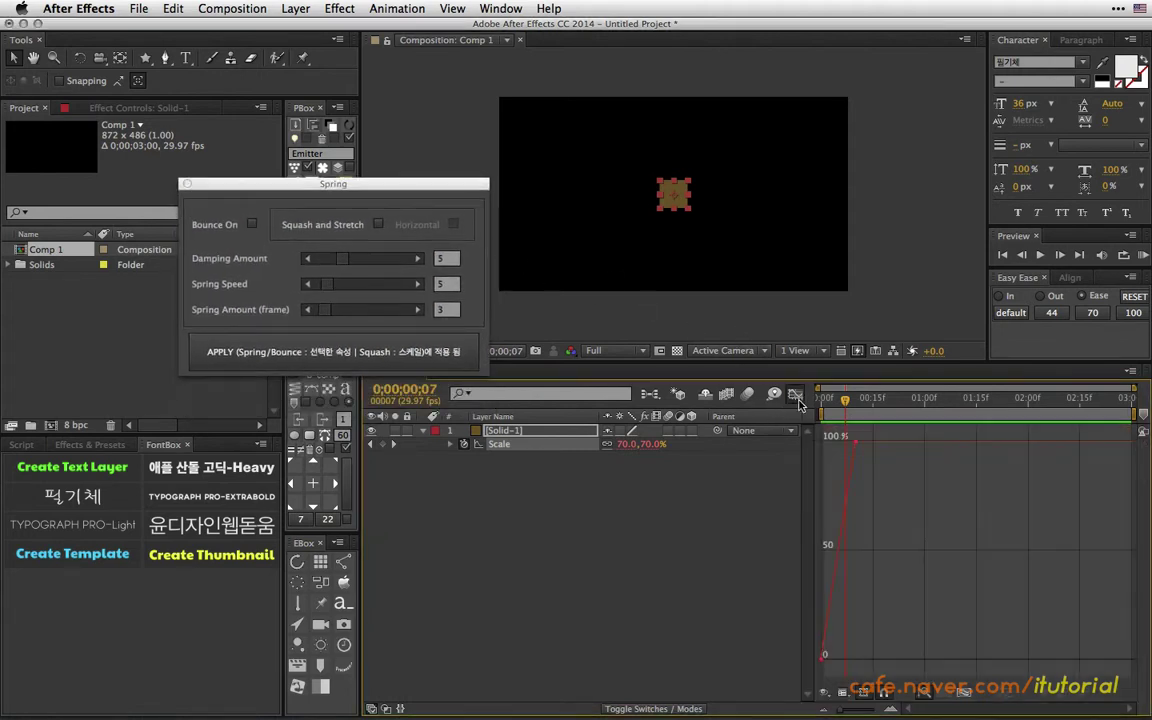
pyautogui.moveTo(846, 438); pyautogui.dragTo(855, 438)
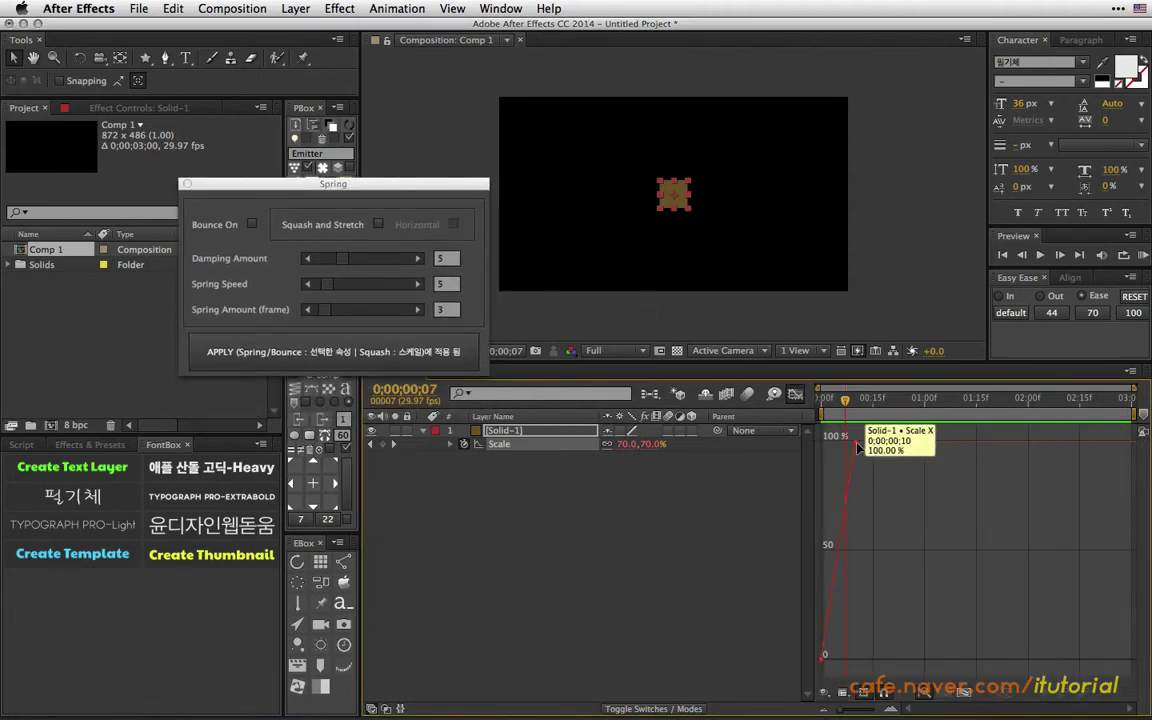
pyautogui.keyDown('alt'); pyautogui.click(463, 443); pyautogui.keyUp('alt')
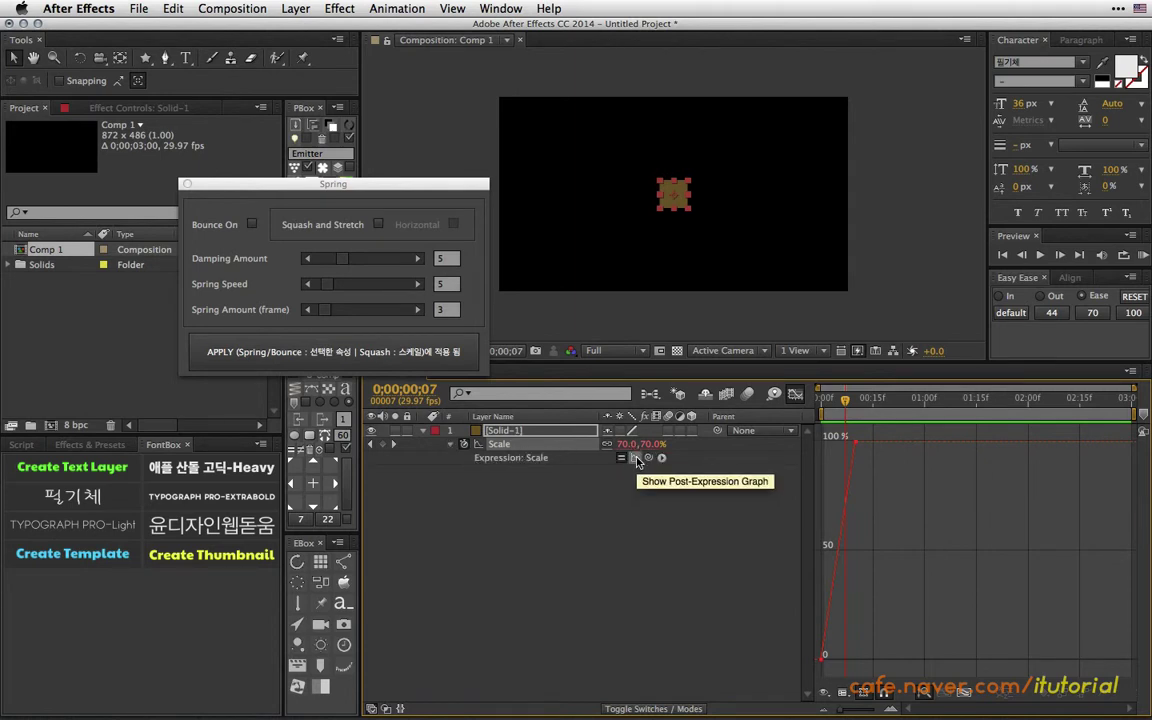
pyautogui.click(635, 458)
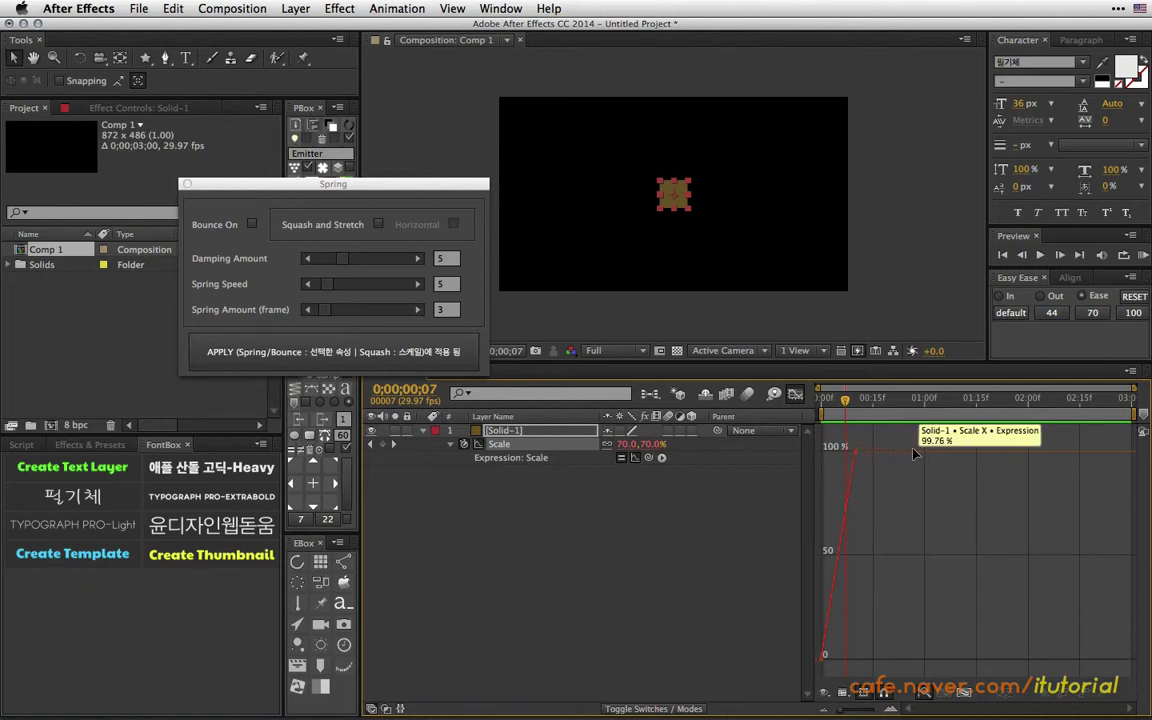
pyautogui.moveTo(859, 453)
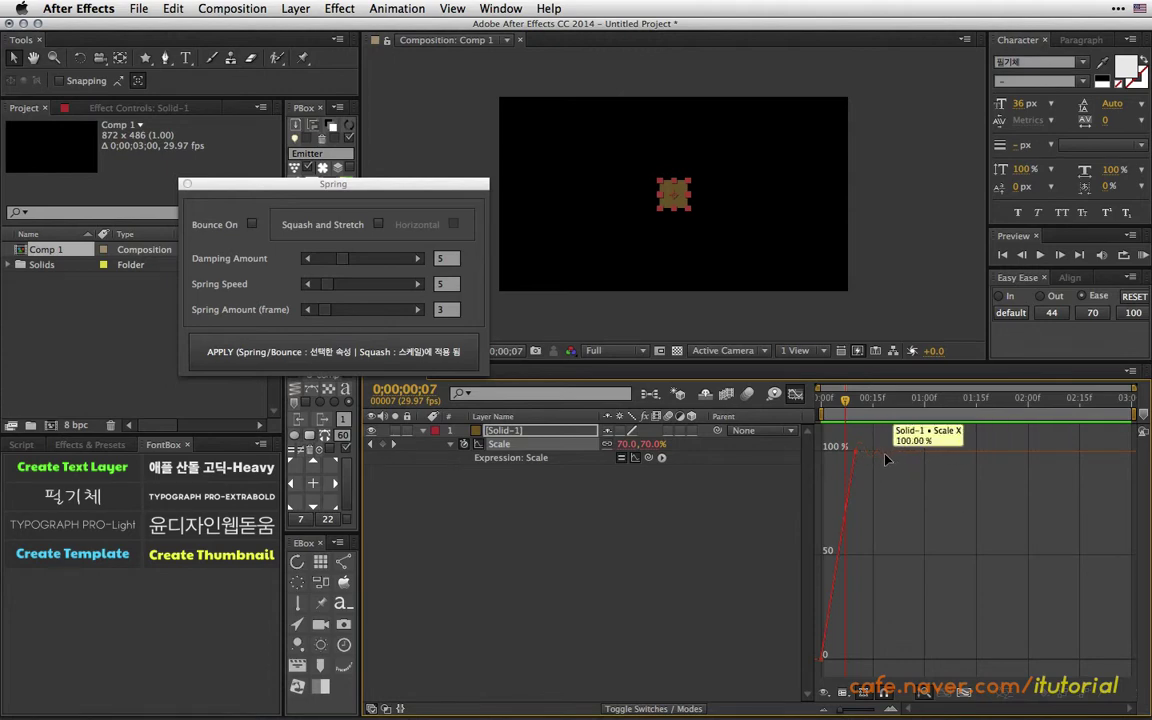
# Zoom into the start of the Scale curve, preview the spring, and stop at frame 13.
pyautogui.press('z')
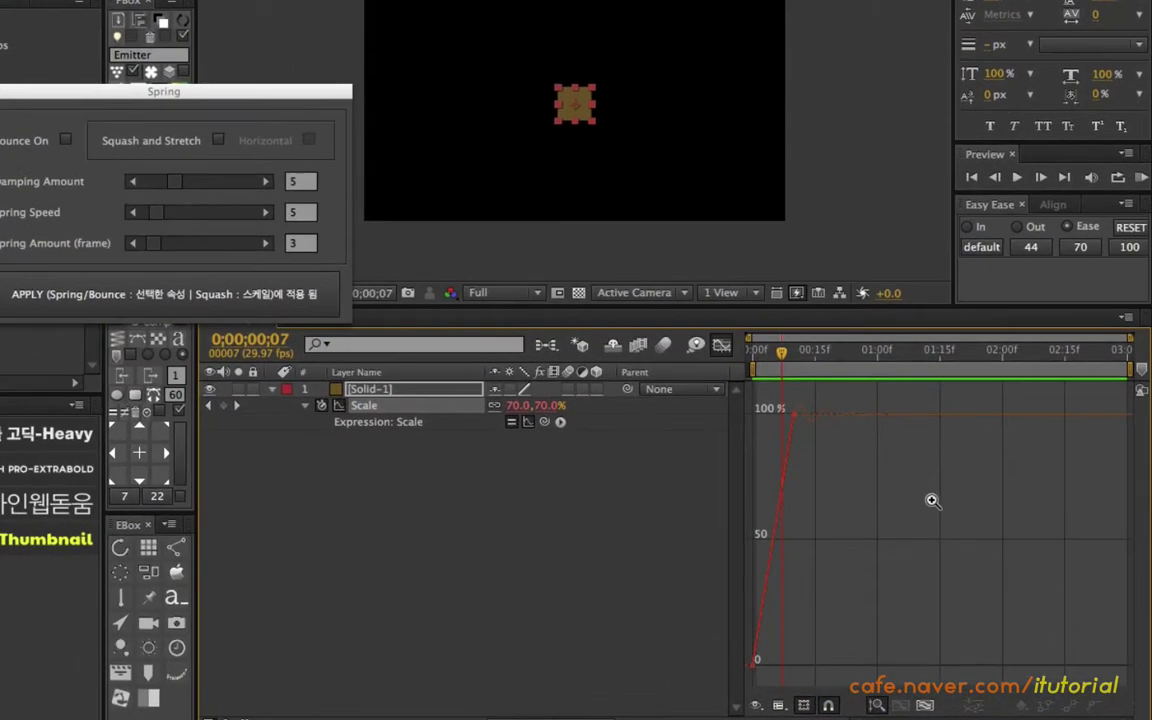
pyautogui.moveTo(932, 540); pyautogui.dragTo(757, 410)
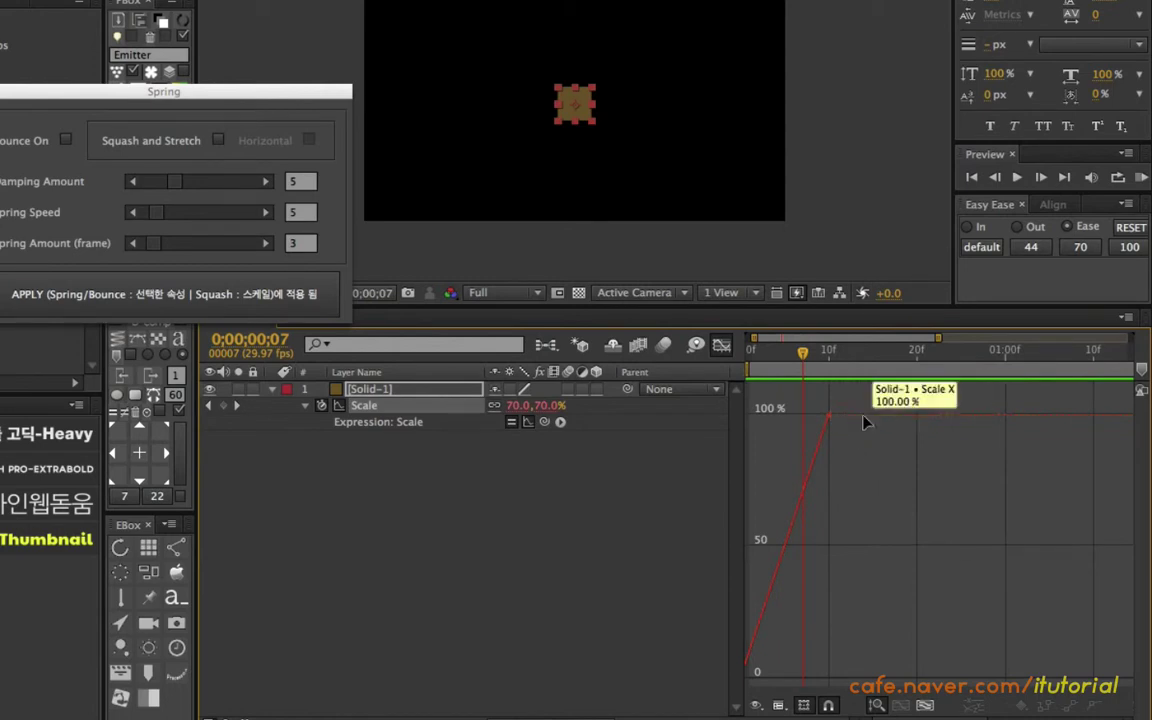
pyautogui.moveTo(940, 338); pyautogui.dragTo(985, 338)
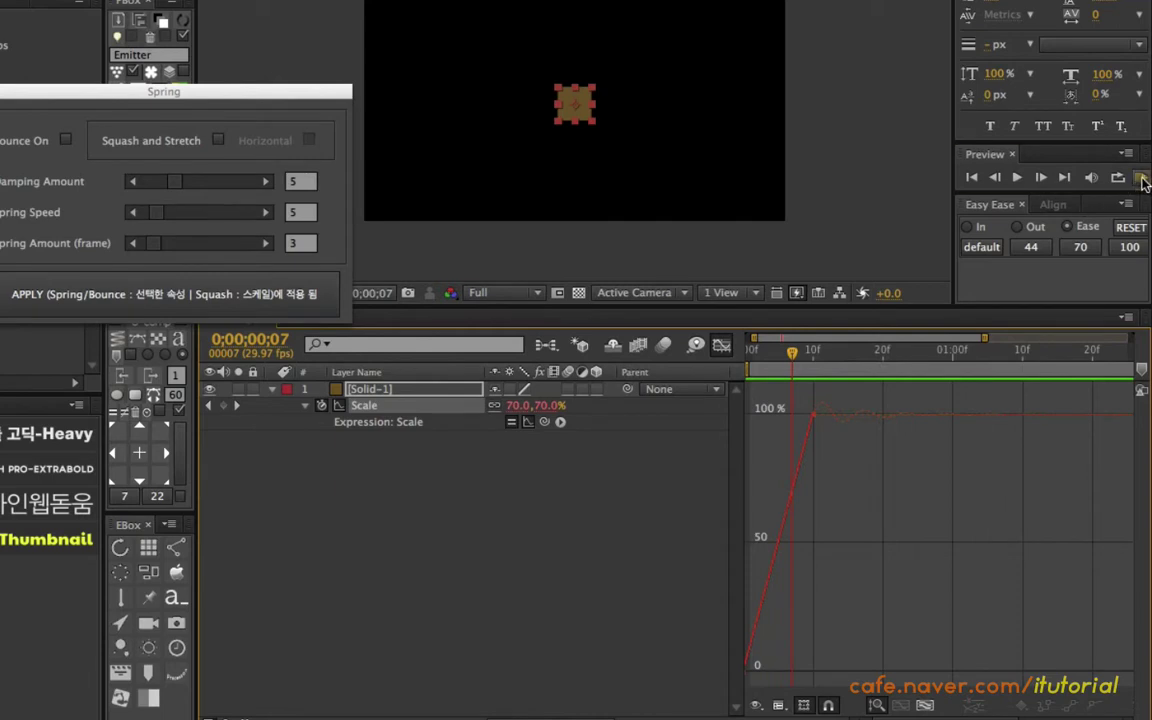
pyautogui.press('KP_0')
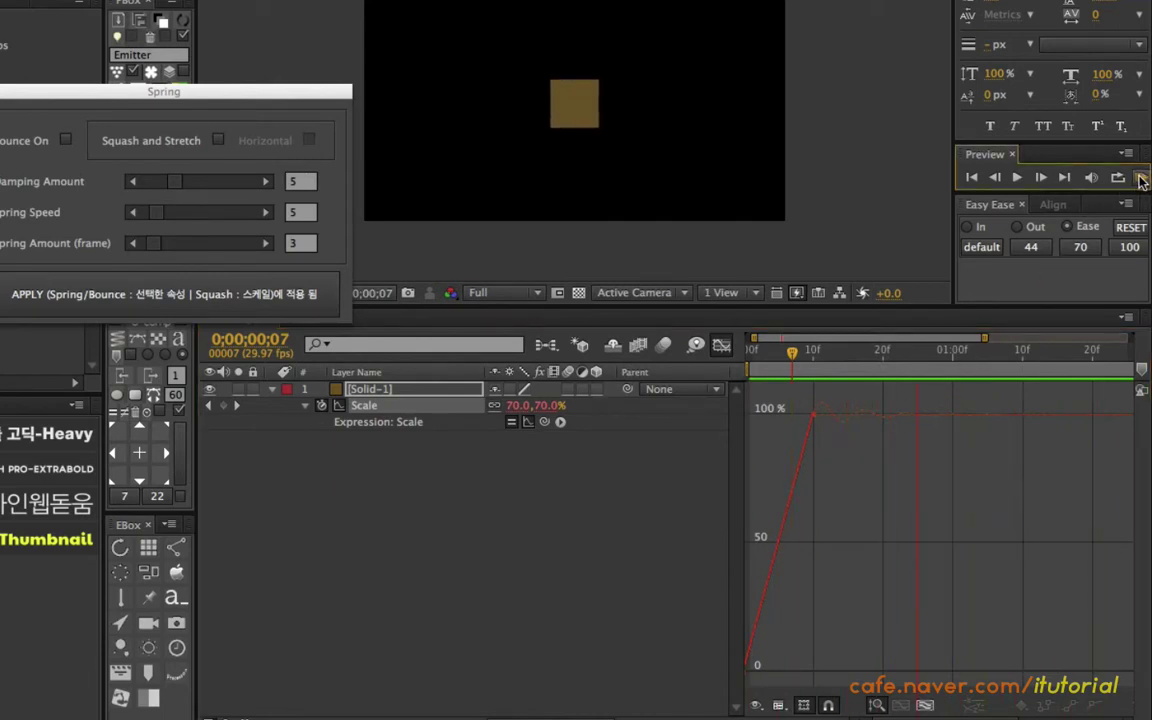
pyautogui.click(1141, 178)
pyautogui.moveTo(808, 350); pyautogui.dragTo(842, 350)
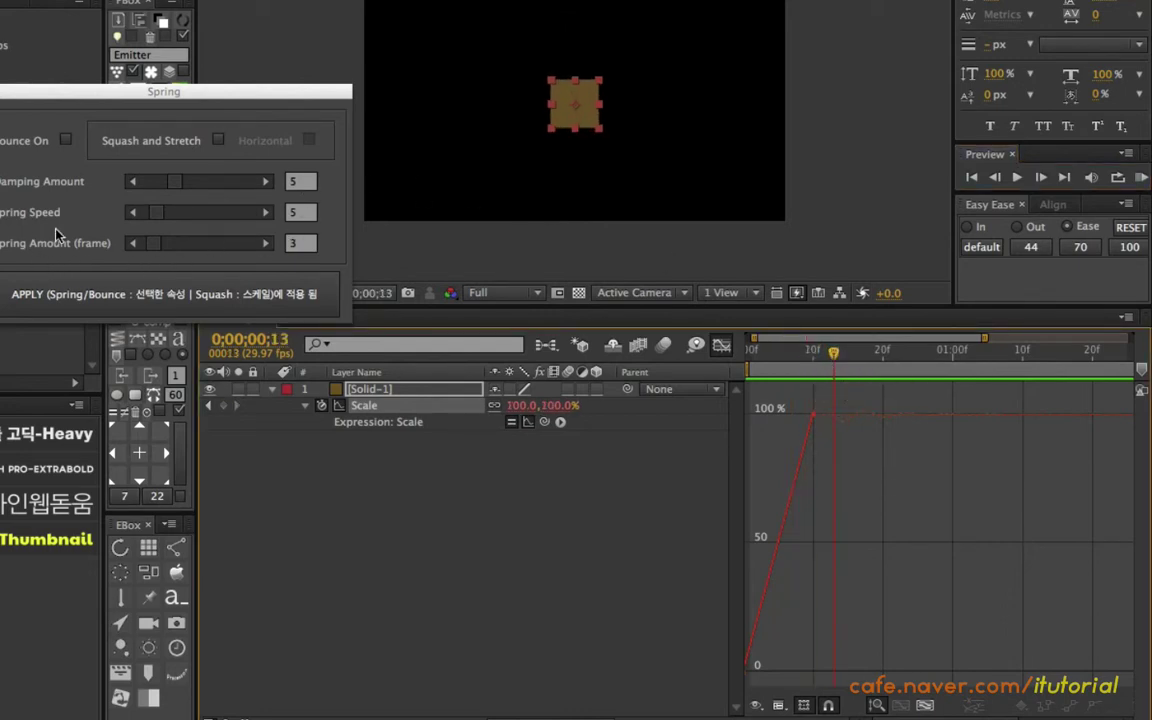
# Set Spring Amount to 20 frames, apply the spring to Scale, and preview from frame 10.
pyautogui.click(175, 244)
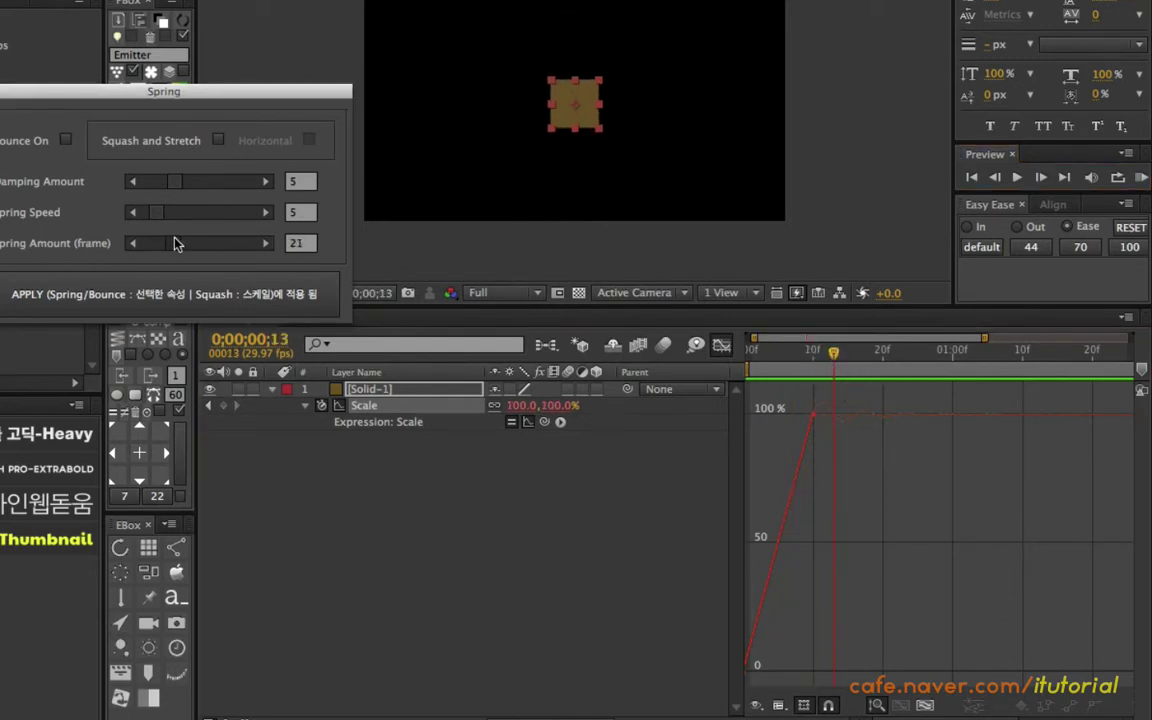
pyautogui.moveTo(175, 244); pyautogui.dragTo(172, 244)
pyautogui.click(305, 295)
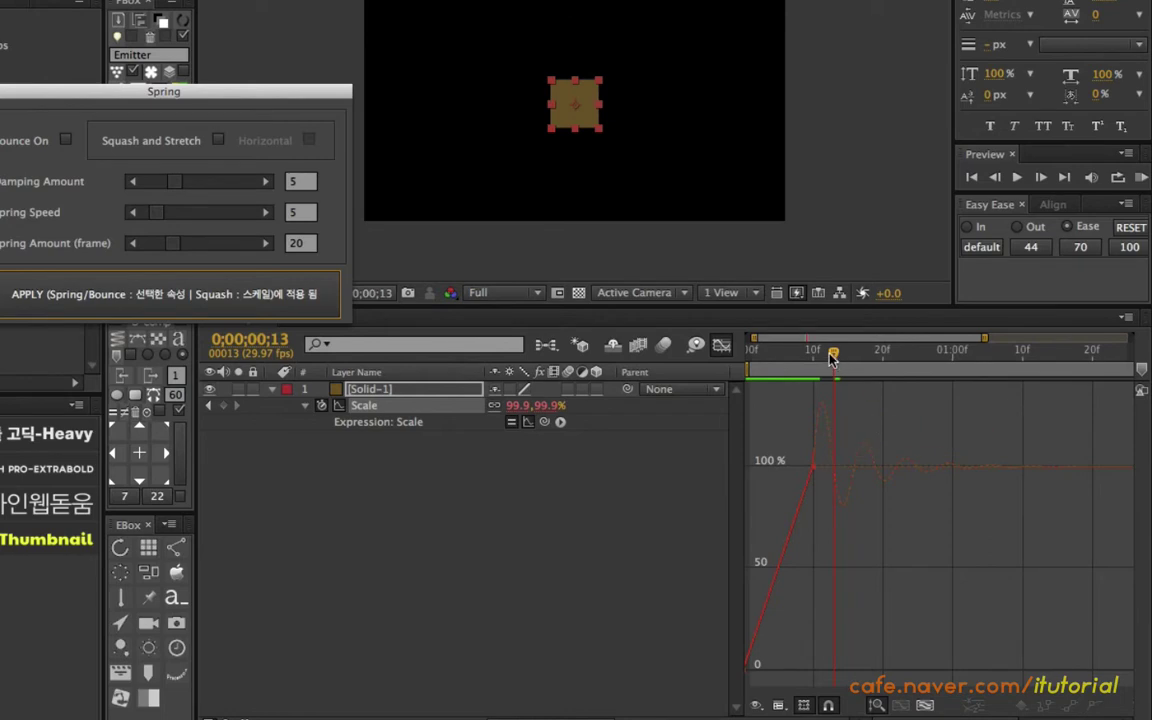
pyautogui.press('pageup')
pyautogui.press('pageup')
pyautogui.press('pageup')
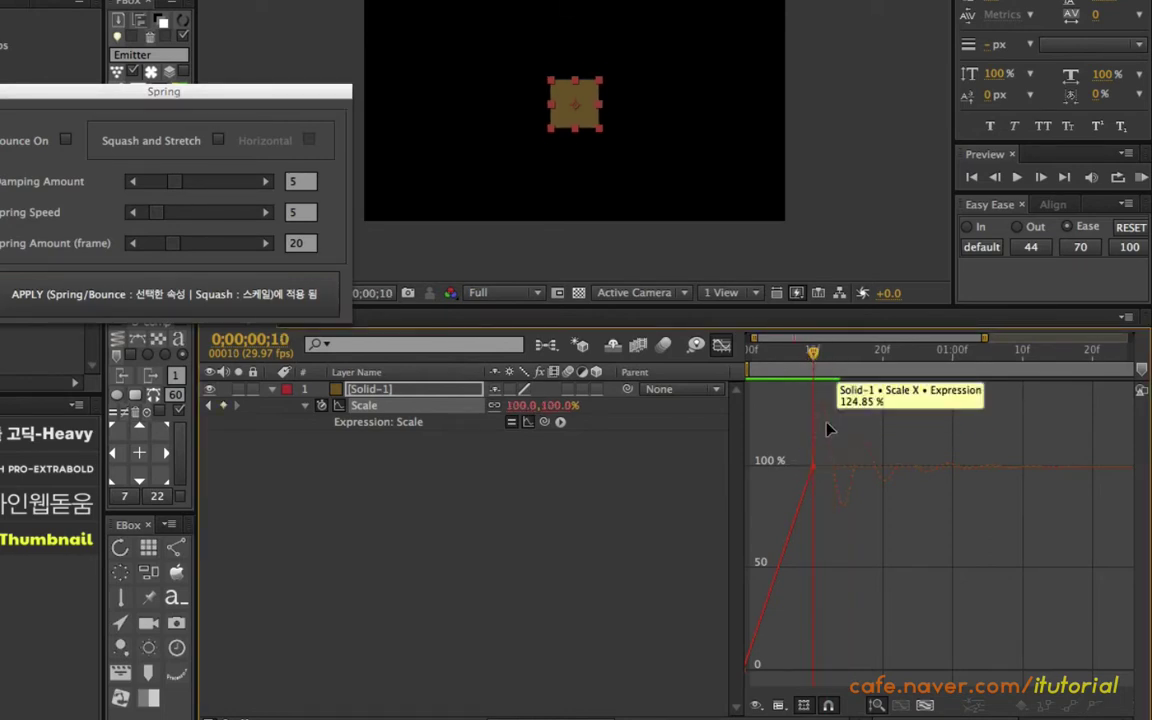
pyautogui.moveTo(884, 487)
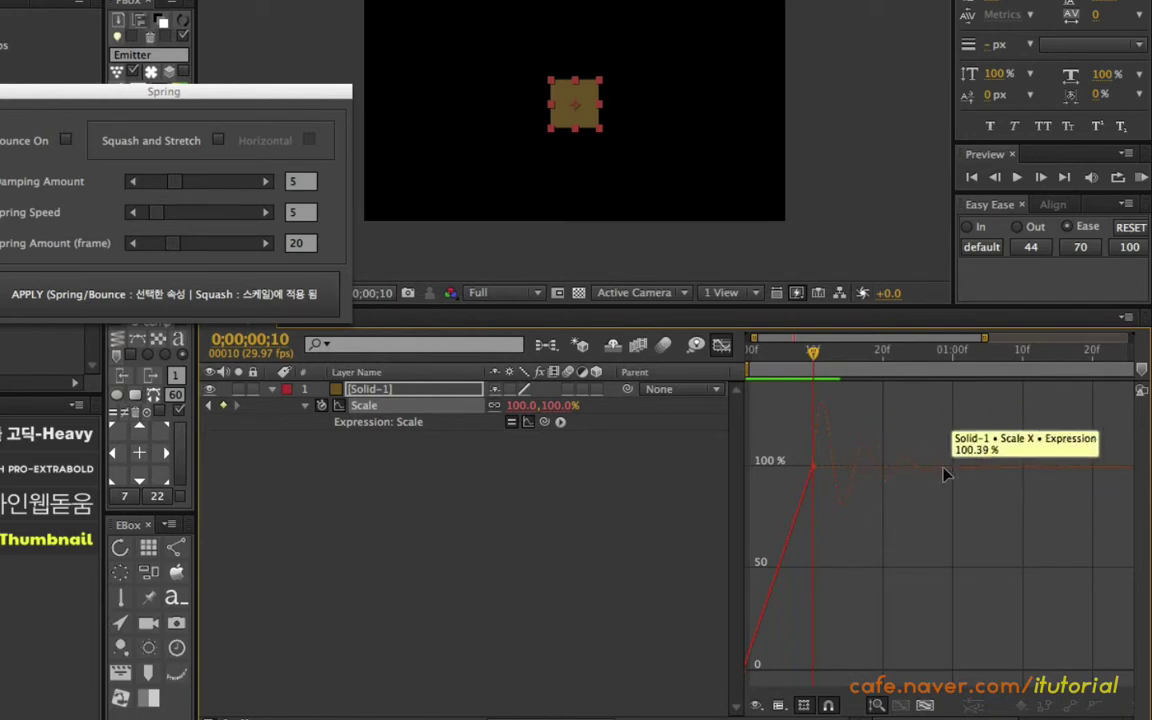
pyautogui.click(1141, 177)
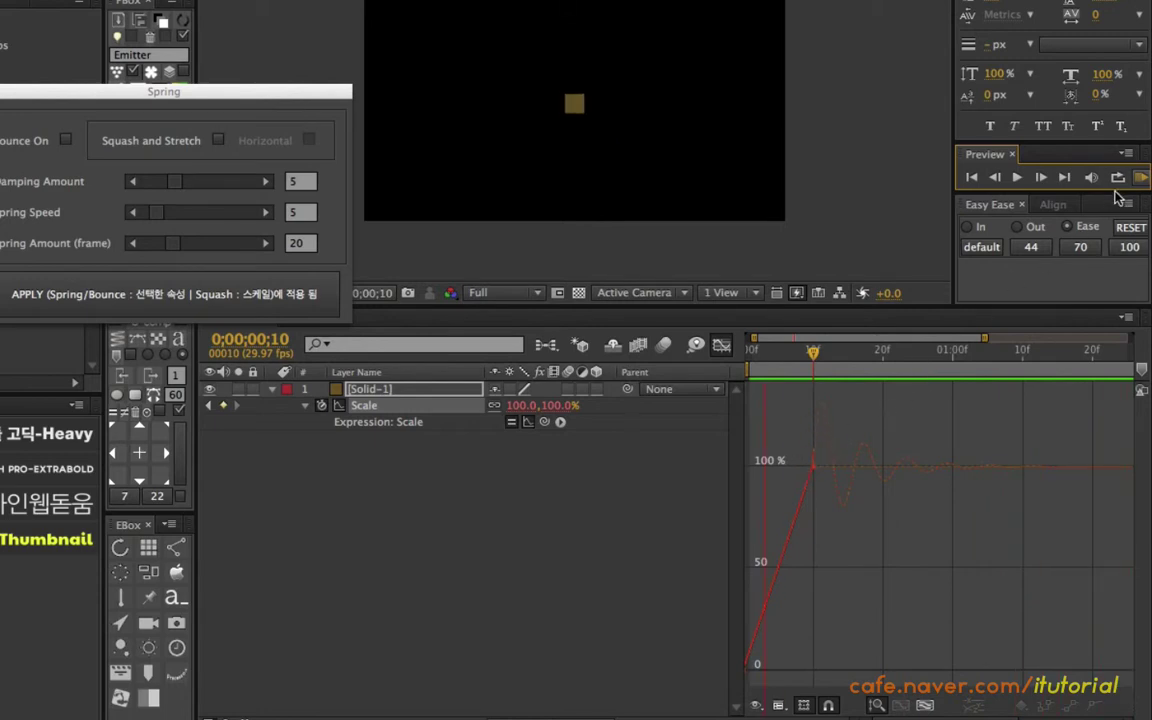
# At frame 7, apply default Easy Ease and drag the incoming bezier handle down for a steeper ease.
pyautogui.click(650, 262)
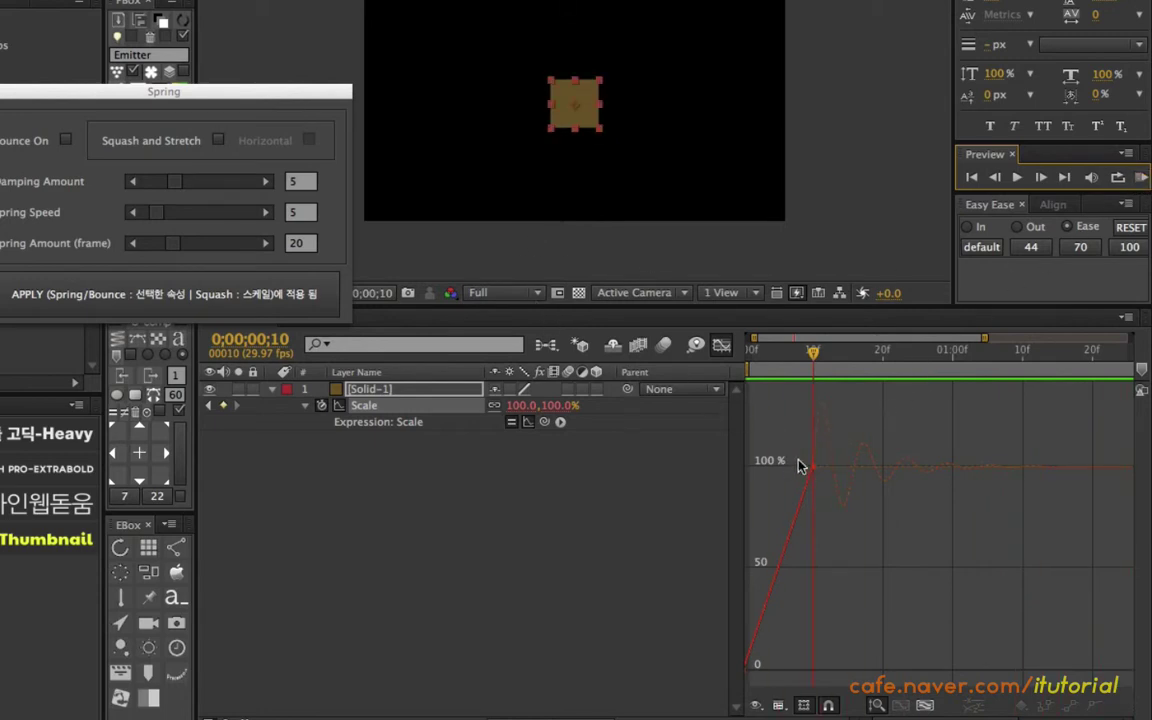
pyautogui.moveTo(813, 364); pyautogui.dragTo(792, 364)
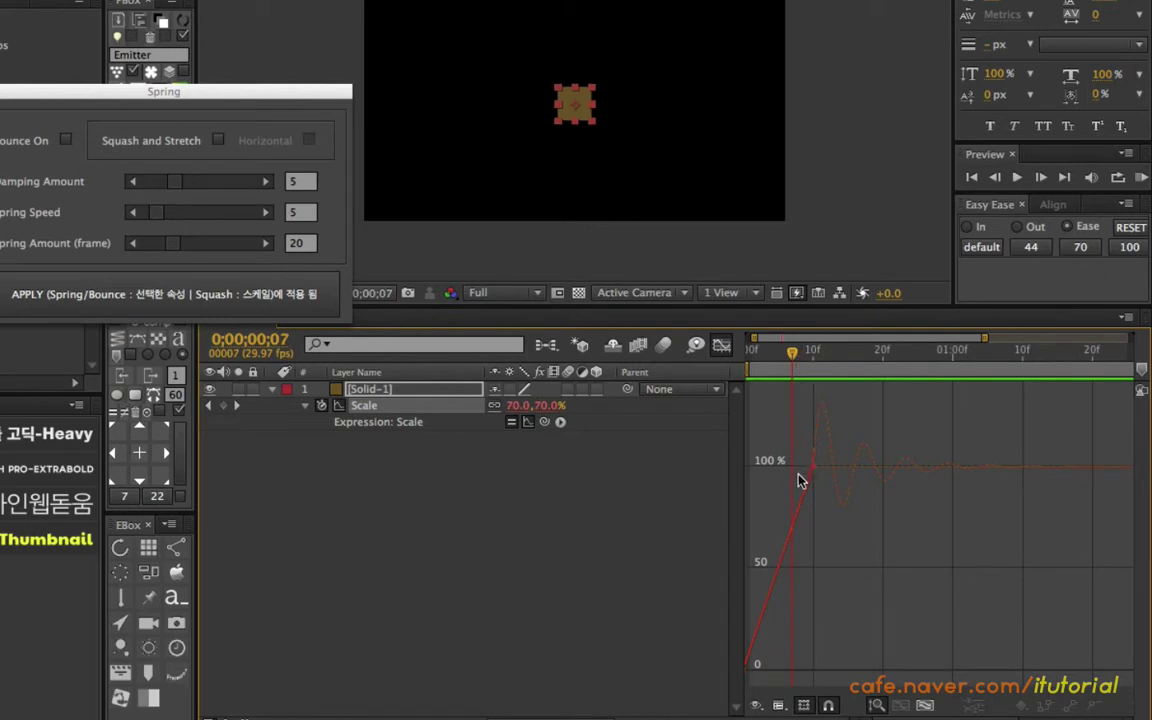
pyautogui.moveTo(815, 463)
pyautogui.click(978, 250)
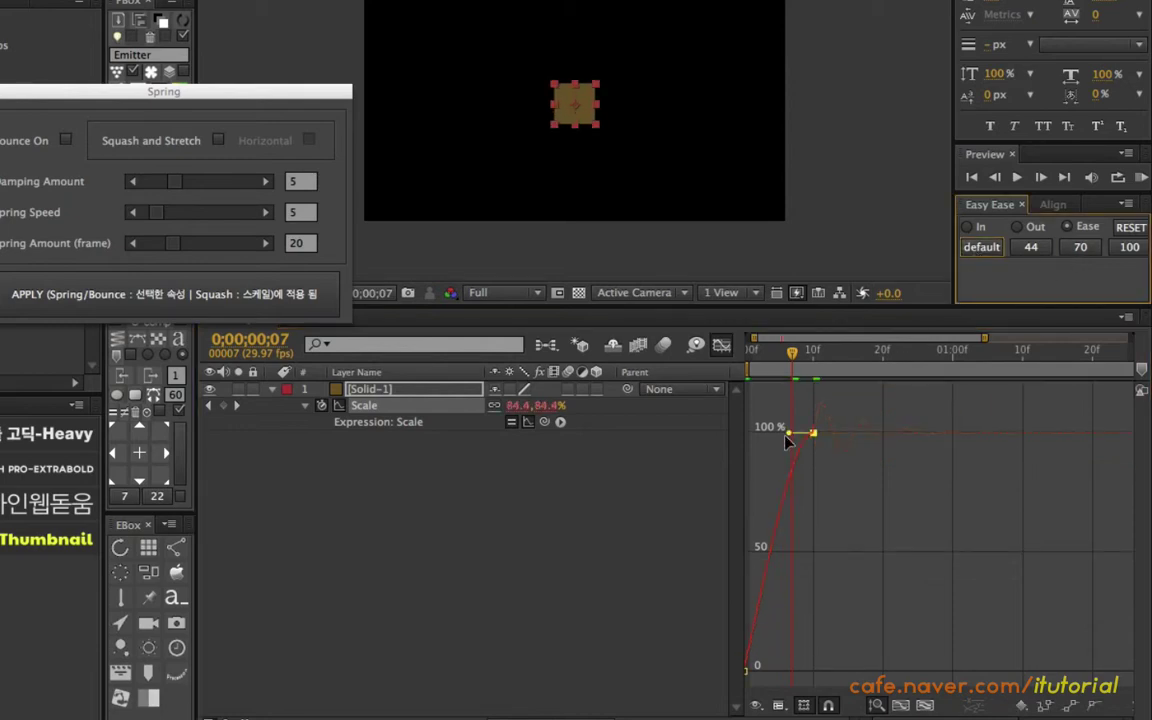
pyautogui.moveTo(792, 437); pyautogui.dragTo(812, 487)
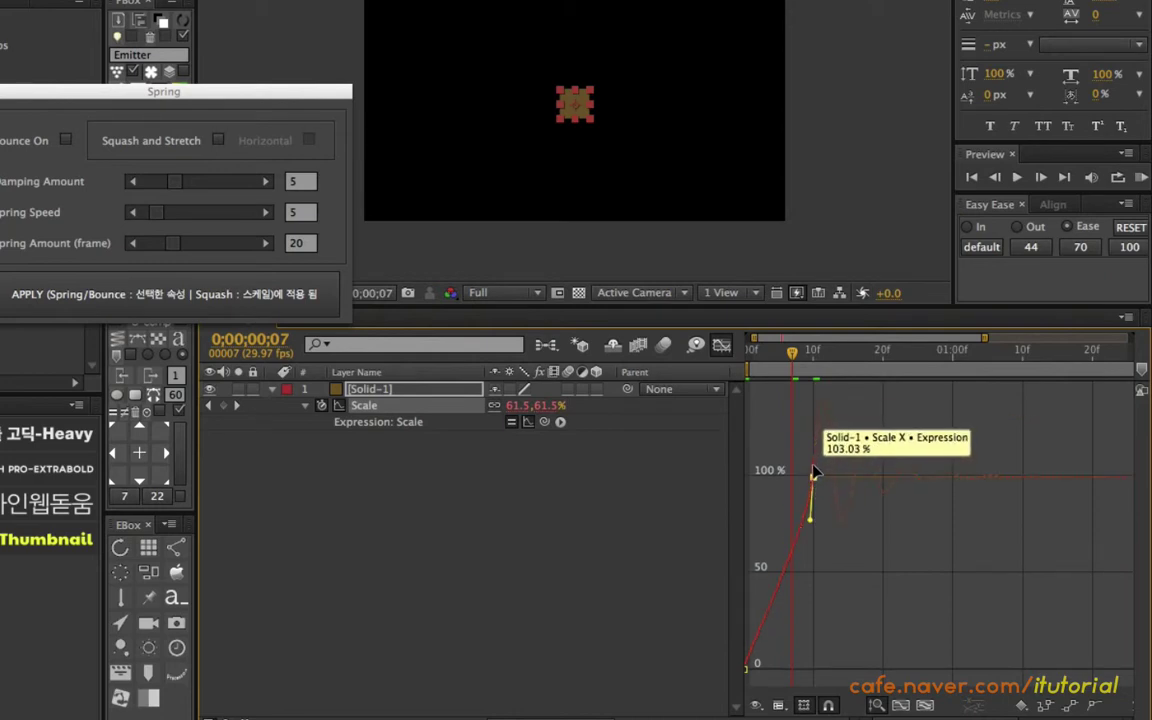
# RAM preview the eased spring bounce and stop it.
pyautogui.press('KP_0')
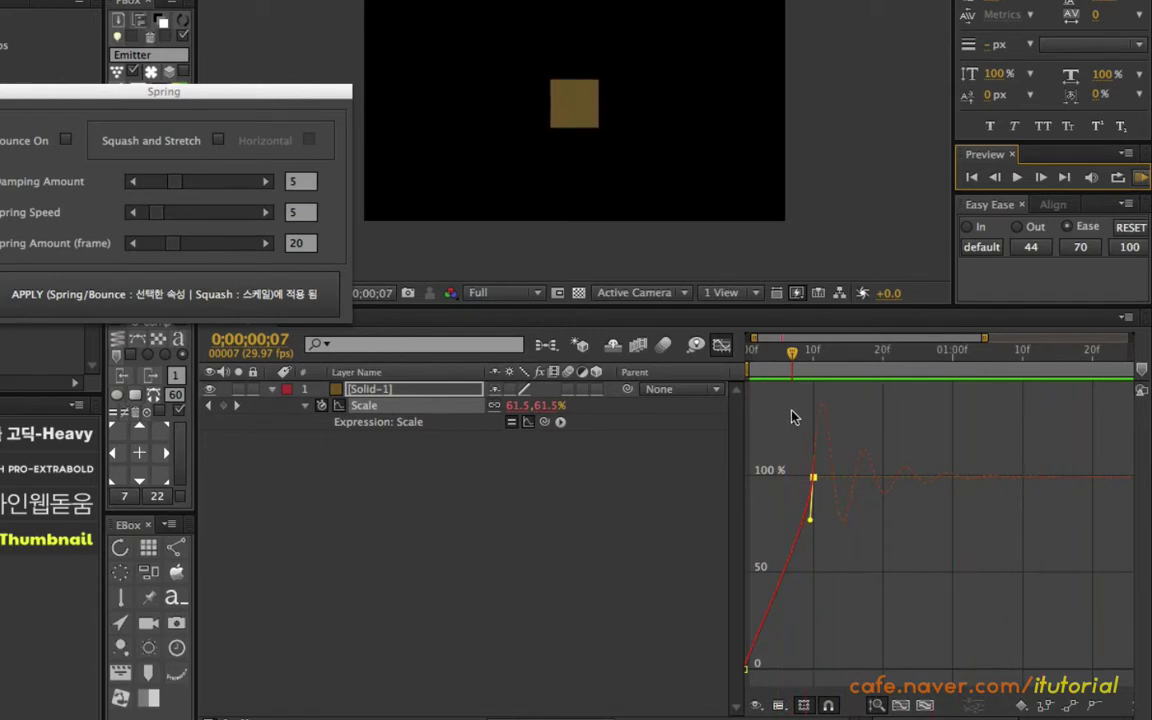
pyautogui.click(1141, 179)
pyautogui.moveTo(952, 478)
# Raise Damping Amount to 9 and re-apply the spring to Scale.
pyautogui.click(197, 183)
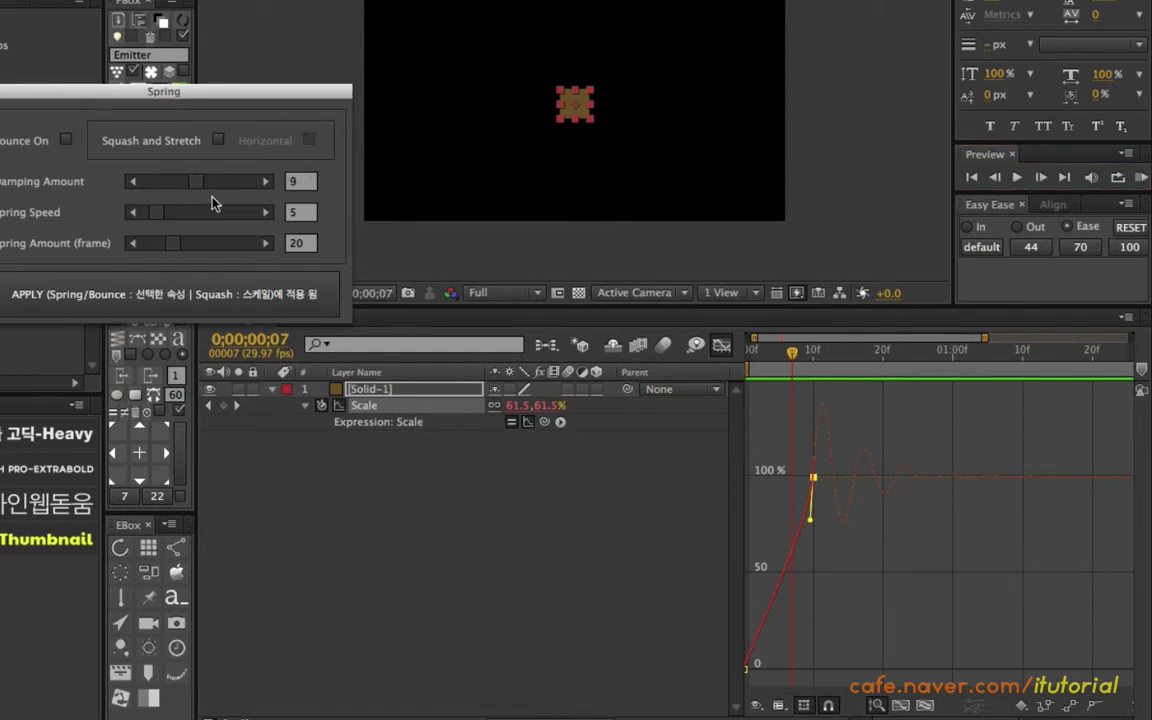
pyautogui.click(258, 298)
pyautogui.moveTo(992, 470)
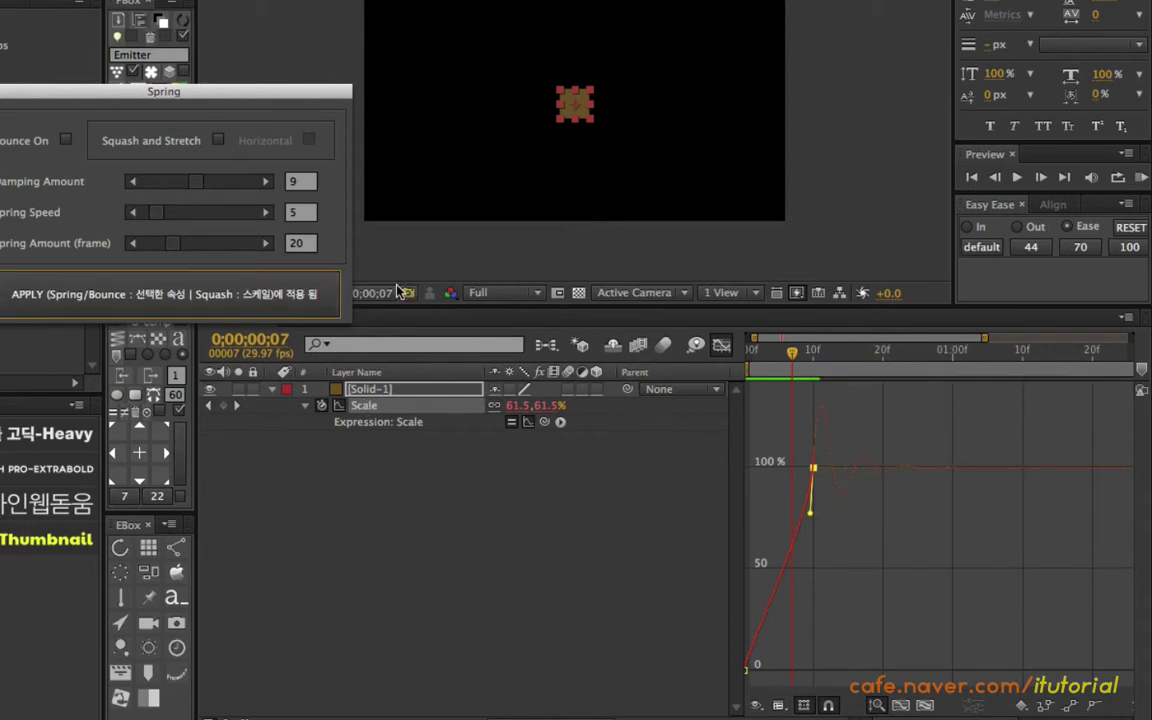
# Re-apply the spring with Damping Amount 13 and preview the quicker settle.
pyautogui.click(215, 182)
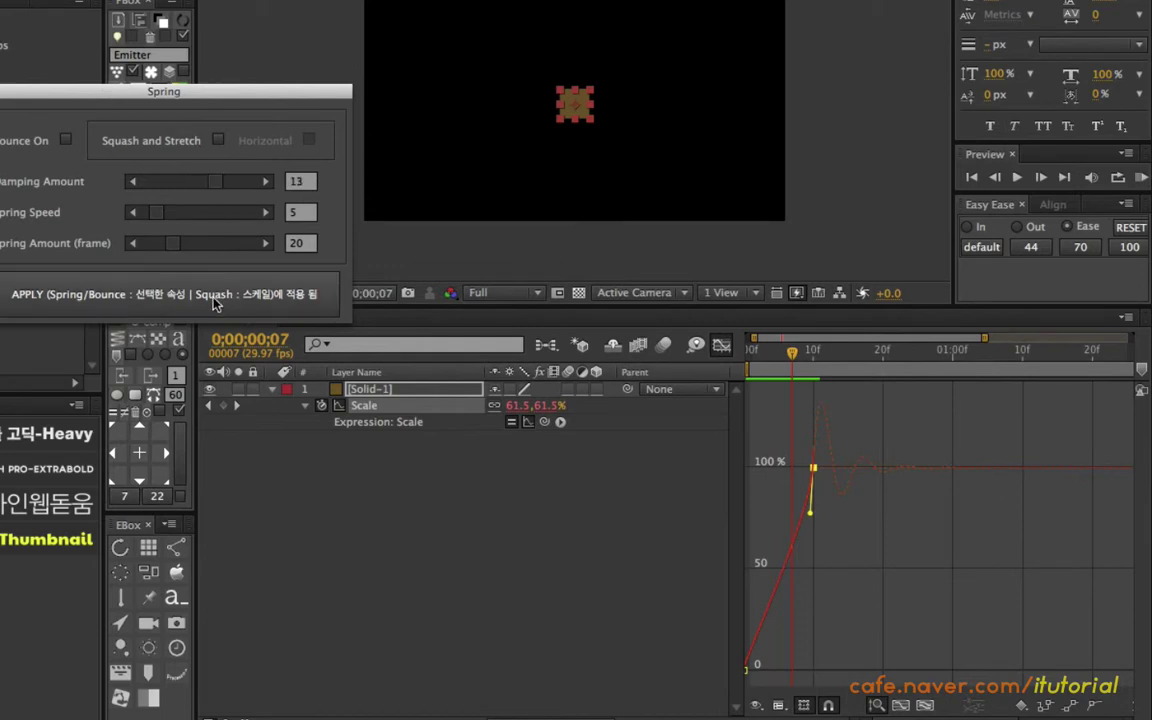
pyautogui.click(320, 305)
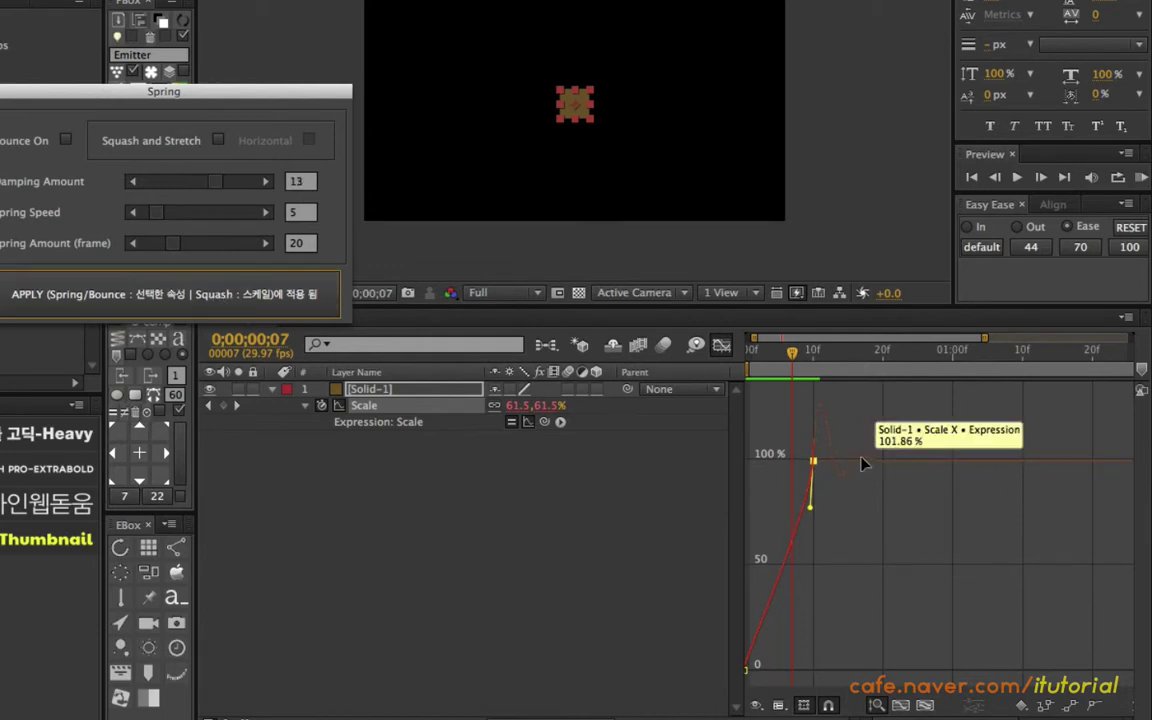
pyautogui.press('KP_0')
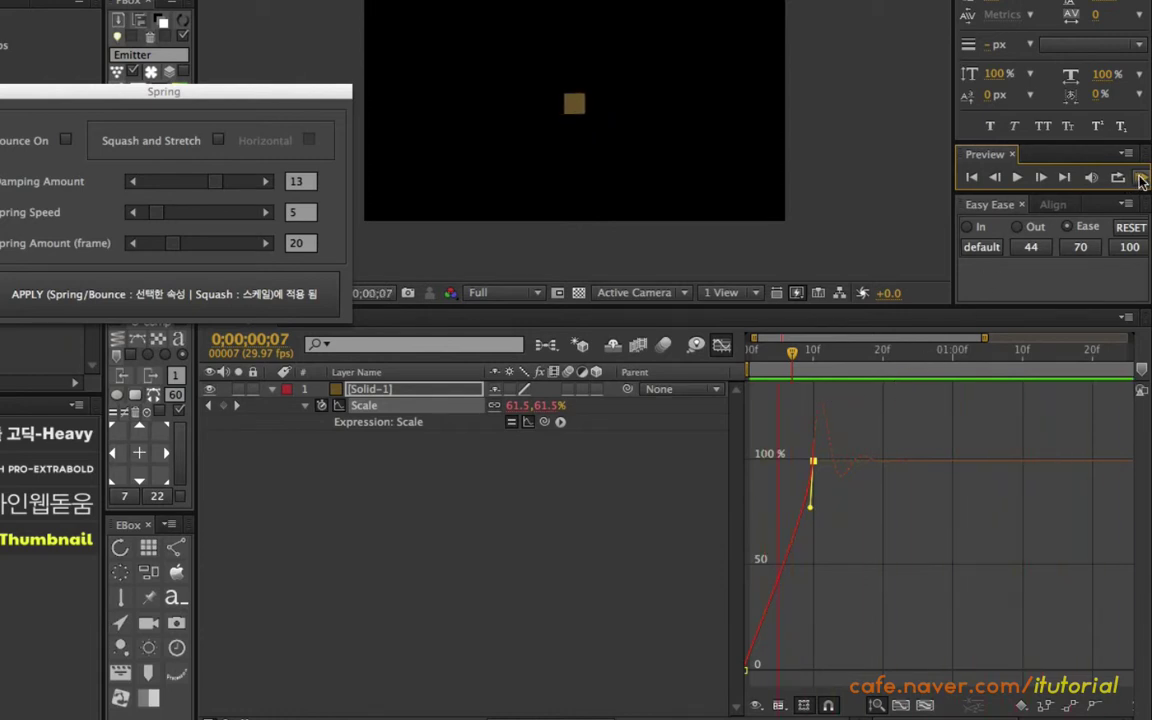
pyautogui.click(888, 347)
# Re-apply the spring with Damping 7, then check the bounce at frames 13 and 9.
pyautogui.moveTo(213, 182); pyautogui.dragTo(187, 183)
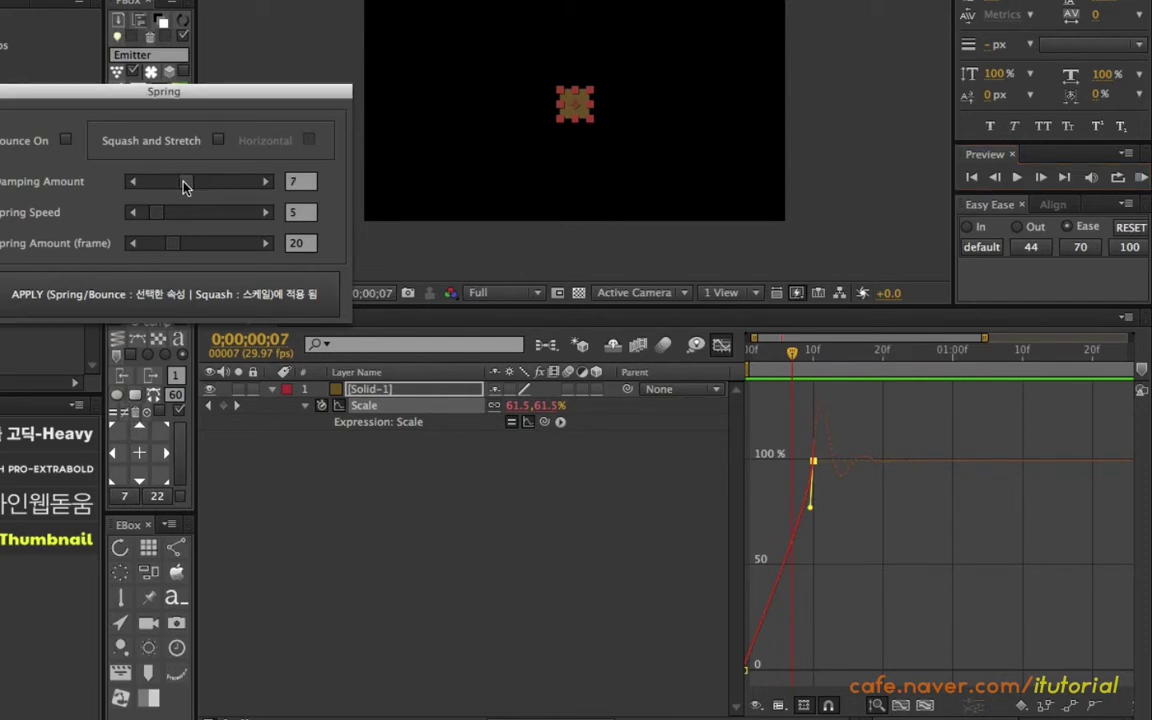
pyautogui.click(184, 292)
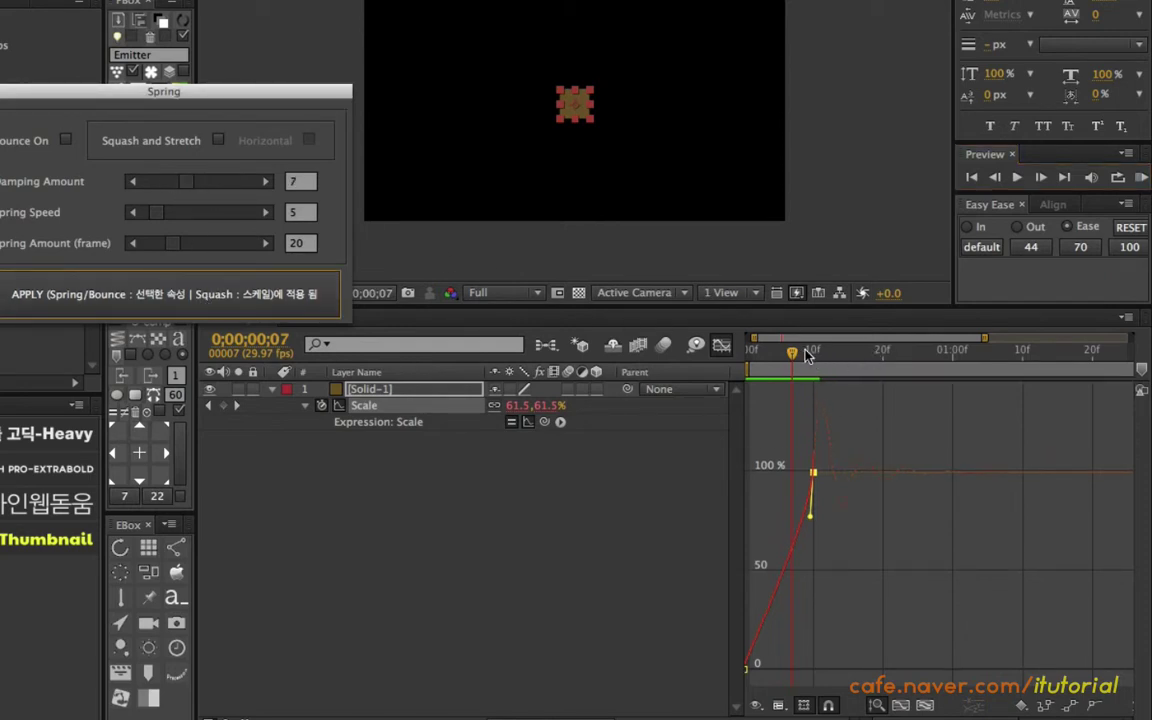
pyautogui.moveTo(807, 352); pyautogui.dragTo(827, 353)
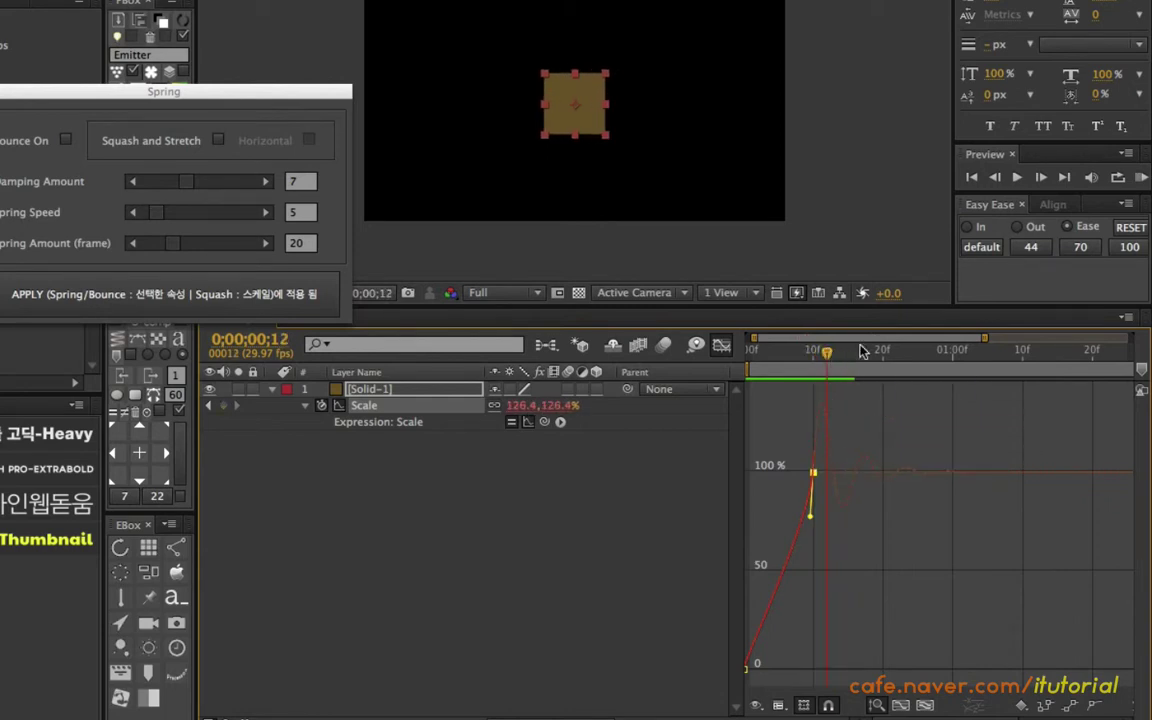
pyautogui.press('pageup')
pyautogui.press('pageup')
pyautogui.press('pageup')
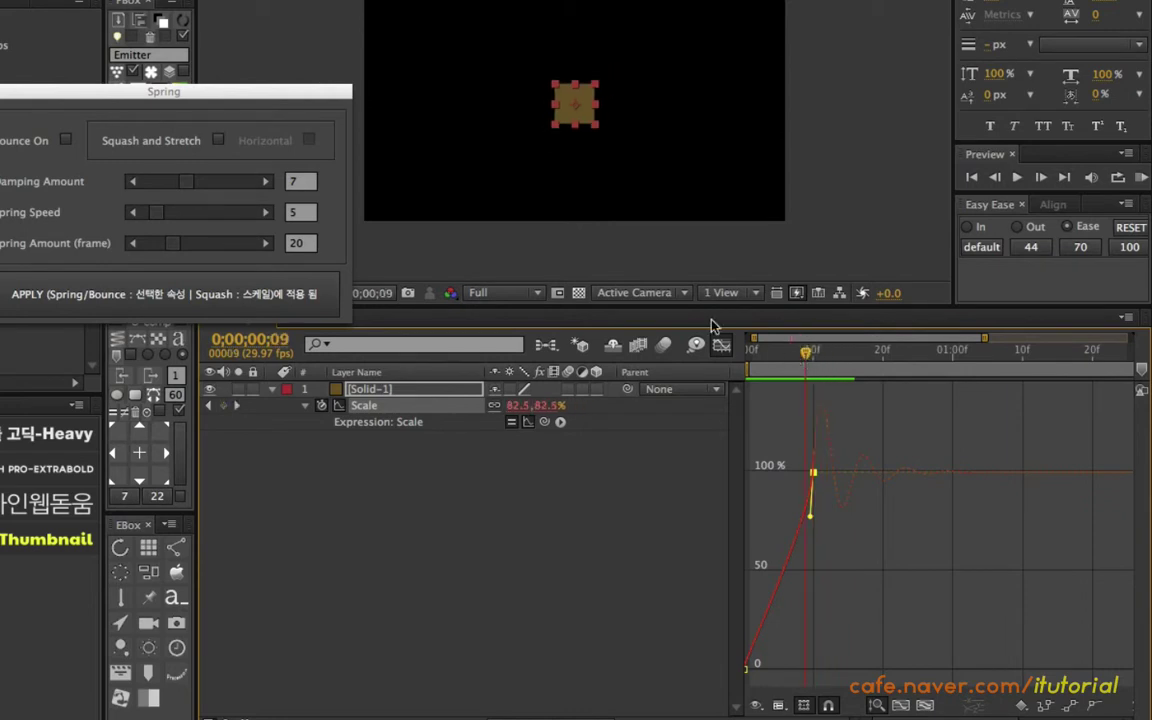
# Re-apply the spring with Spring Speed 15 and preview the faster bounce around frames 10–14.
pyautogui.moveTo(158, 214); pyautogui.dragTo(169, 214)
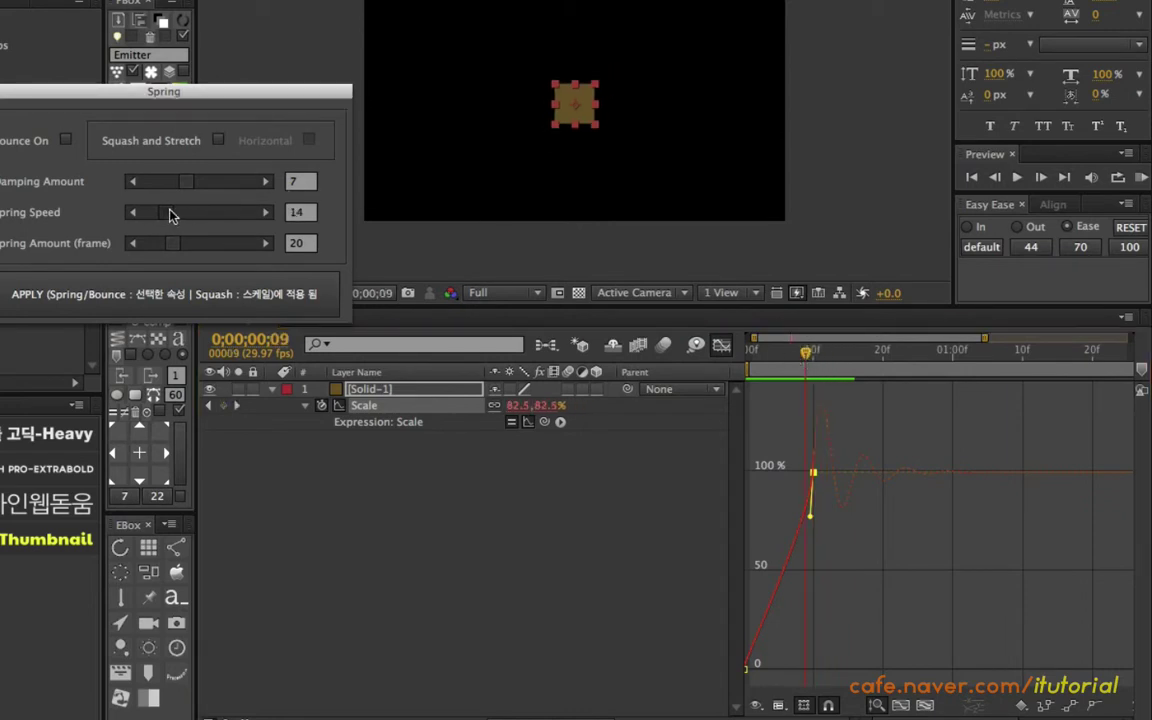
pyautogui.click(204, 298)
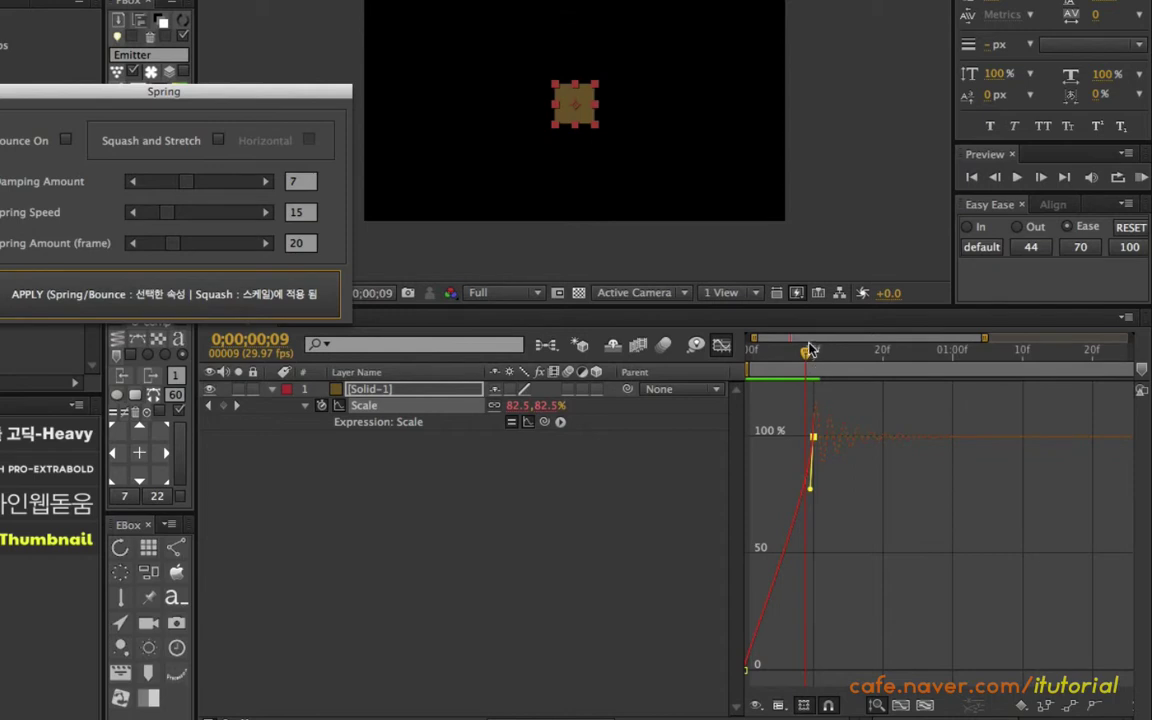
pyautogui.moveTo(808, 350)
pyautogui.mouseDown()
pyautogui.moveTo(897, 360)
pyautogui.moveTo(813, 348)
pyautogui.mouseUp()
pyautogui.click(1141, 177)
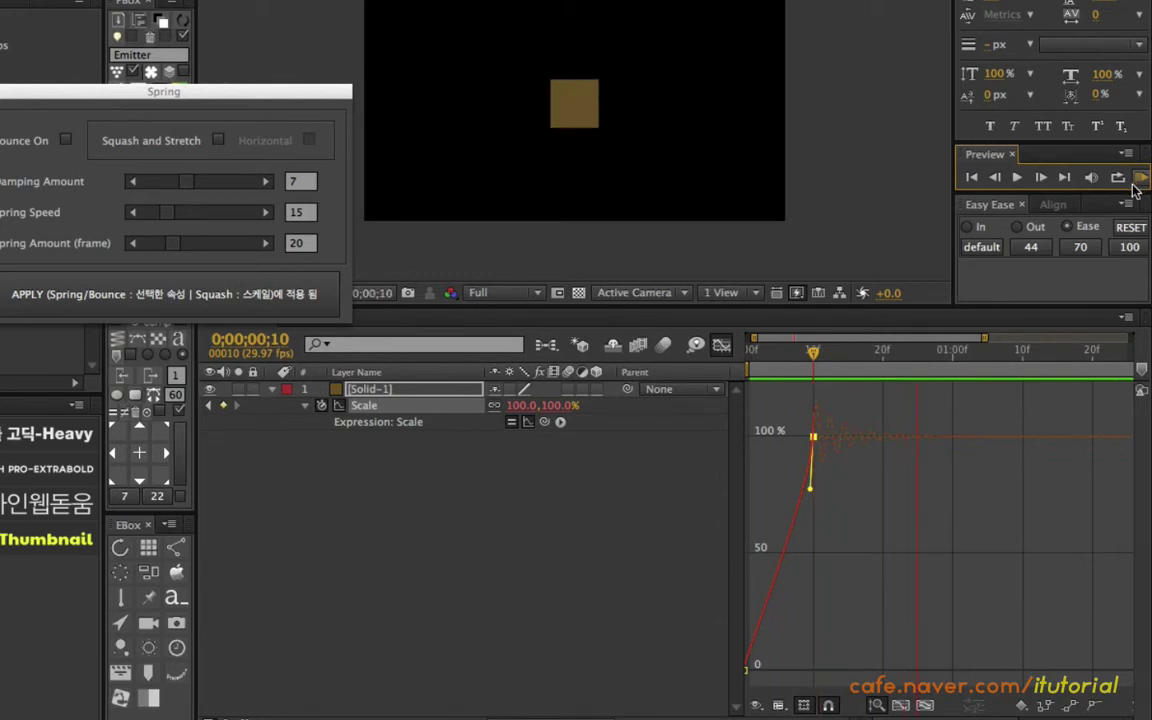
pyautogui.moveTo(813, 355); pyautogui.dragTo(841, 352)
pyautogui.click(827, 356)
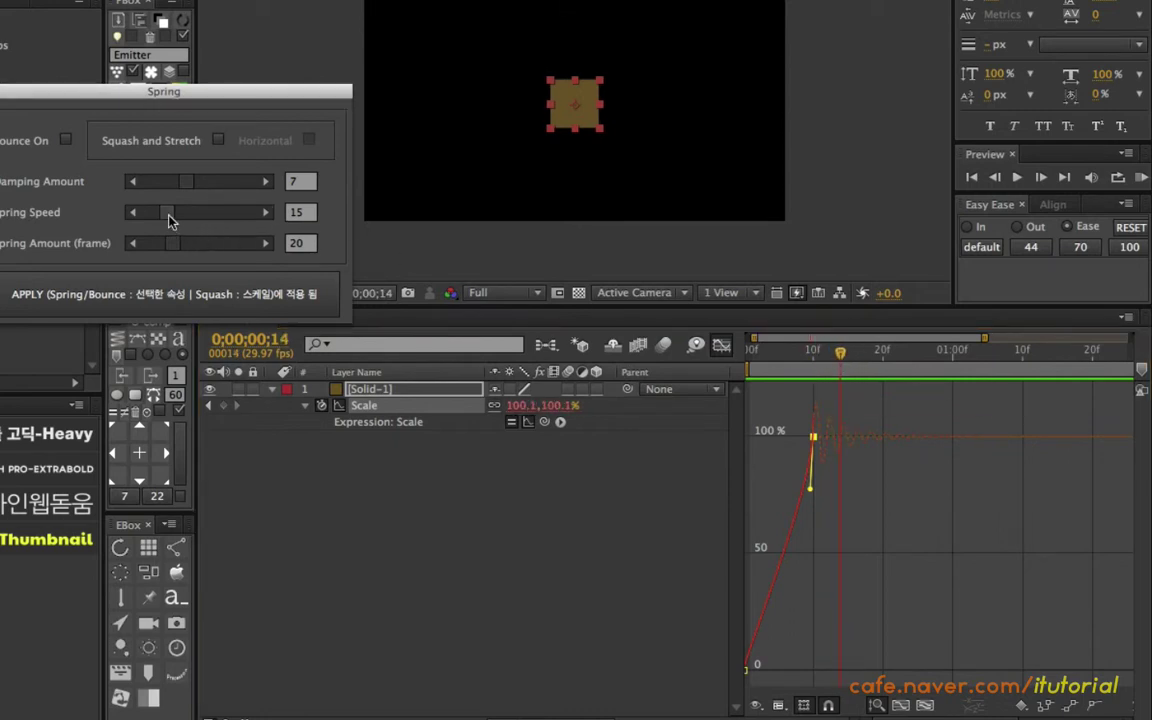
# Lower Spring Speed to 6, re-apply, and inspect the settle near frame 13.
pyautogui.moveTo(162, 215); pyautogui.dragTo(154, 215)
pyautogui.click(224, 296)
pyautogui.moveTo(840, 354)
pyautogui.mouseDown()
pyautogui.moveTo(838, 370)
pyautogui.moveTo(876, 372)
pyautogui.moveTo(846, 369)
pyautogui.mouseUp()
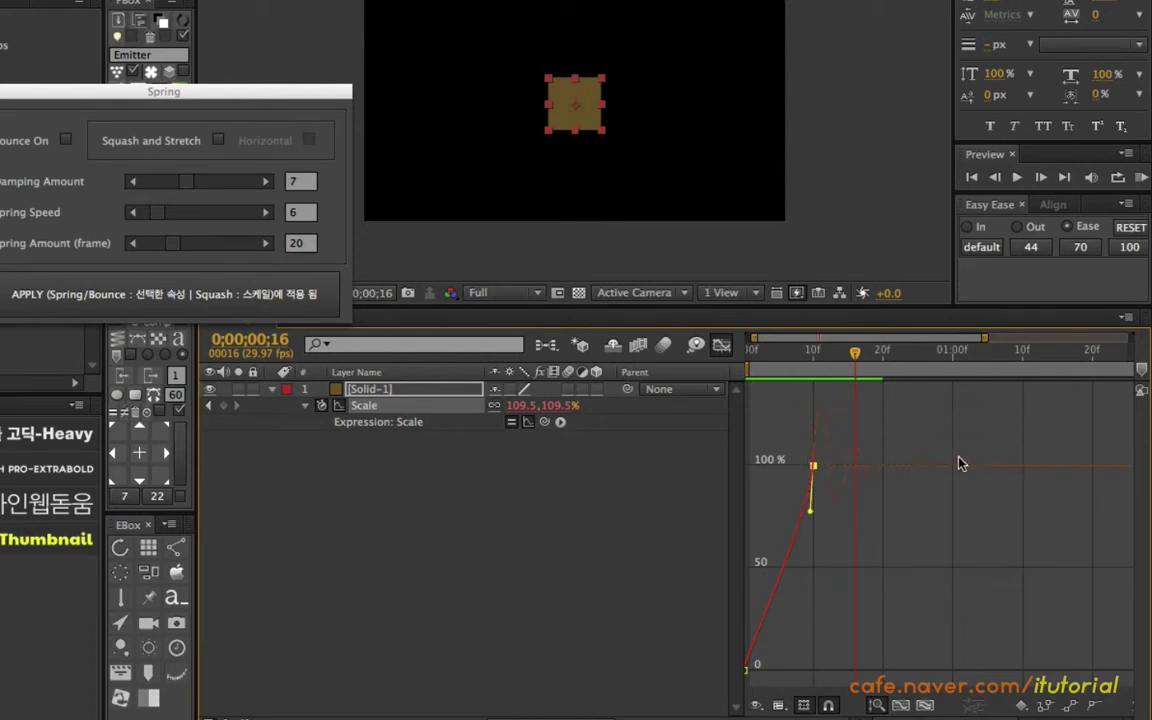
# Apply the spring with Damping Amount 4, scrub the bounce, and deselect the layer.
pyautogui.moveTo(192, 185); pyautogui.dragTo(170, 185)
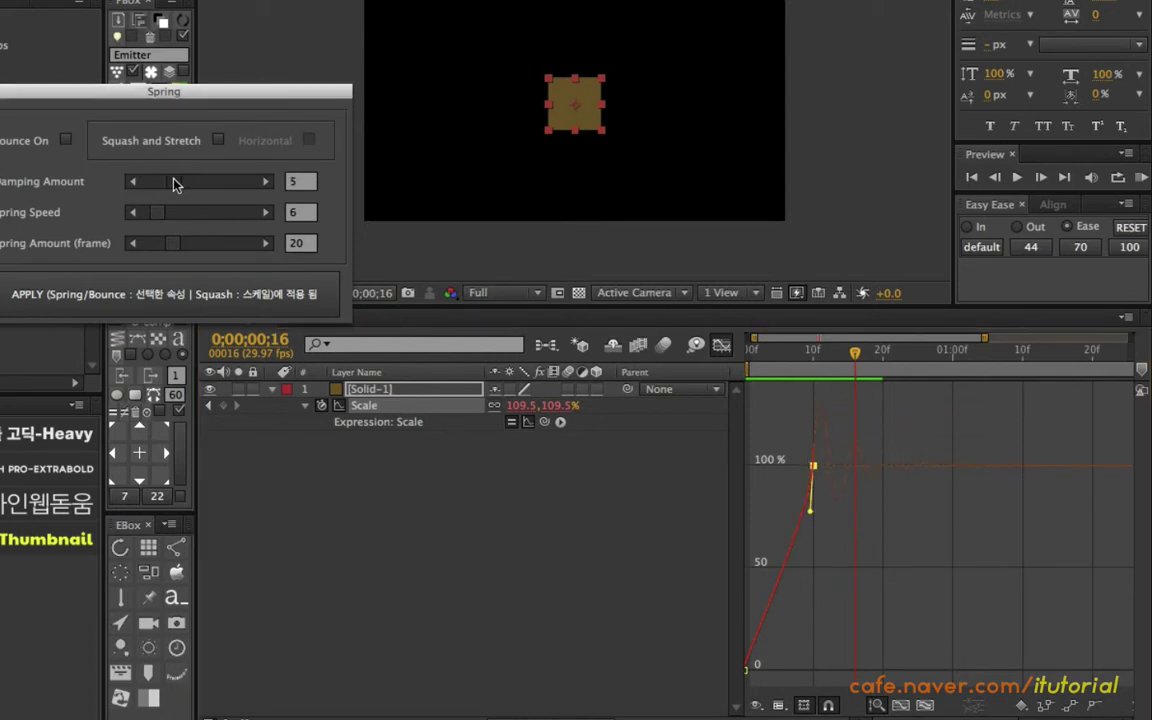
pyautogui.click(262, 292)
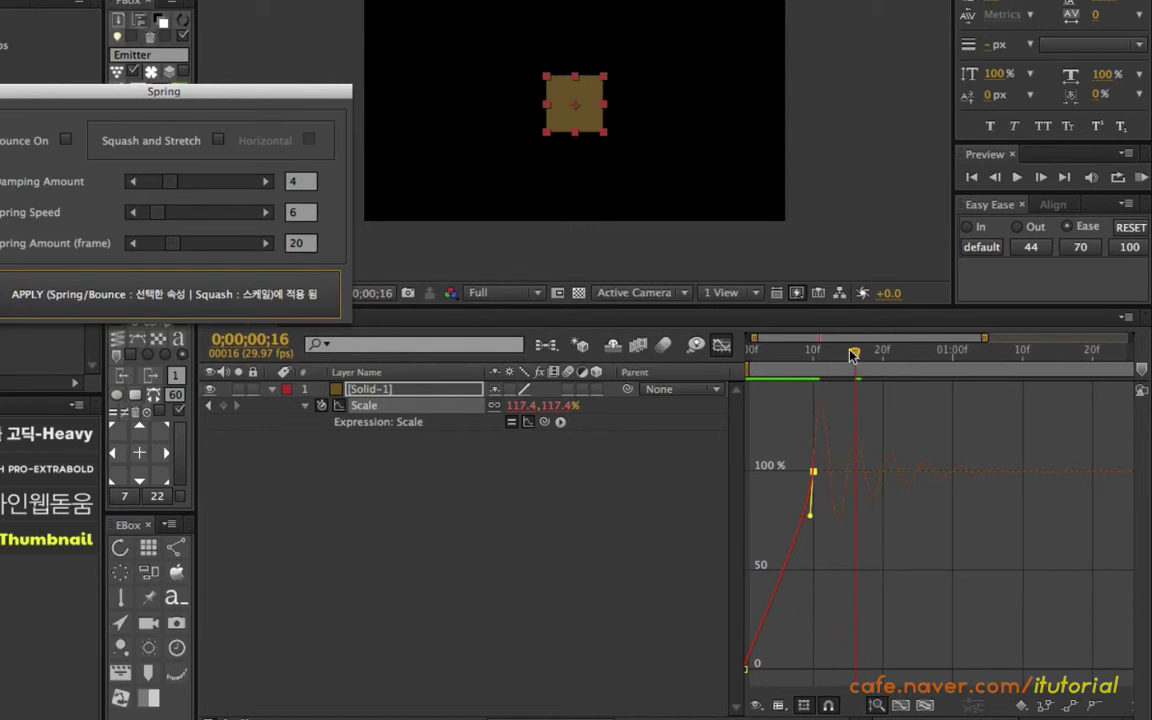
pyautogui.moveTo(853, 357); pyautogui.dragTo(854, 357)
pyautogui.click(428, 450)
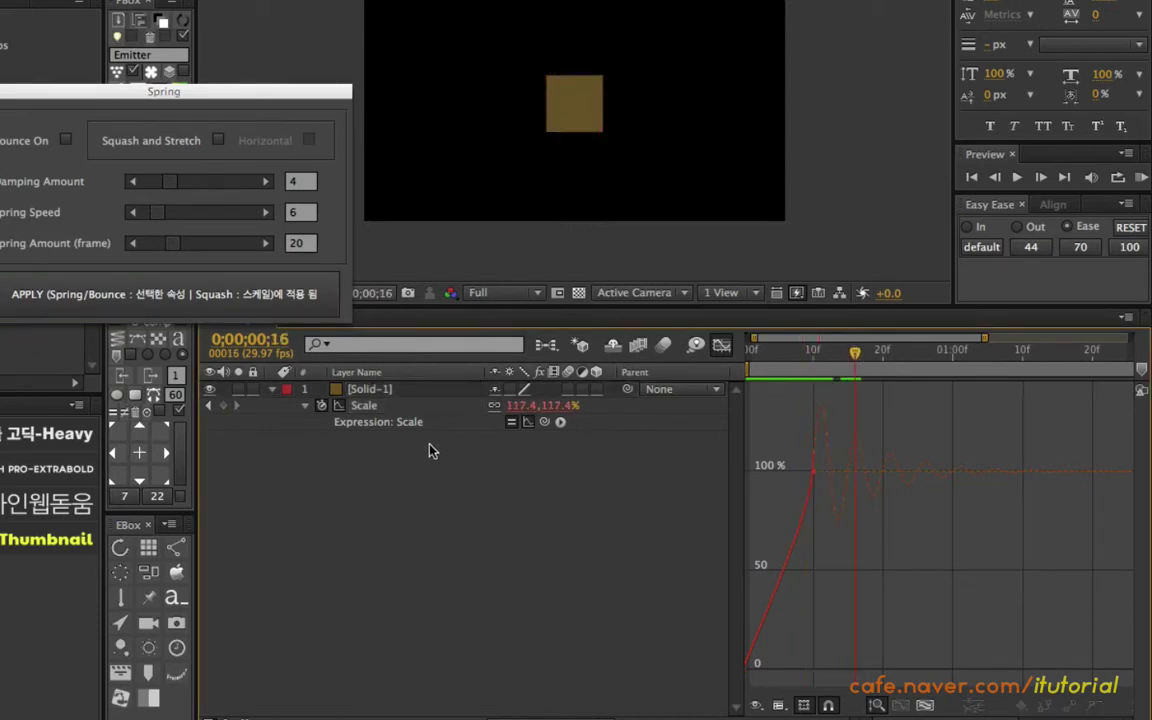
# Delete the old solid and create a new pink square solid from the EBox panel.
pyautogui.click(376, 392)
pyautogui.press('Delete')
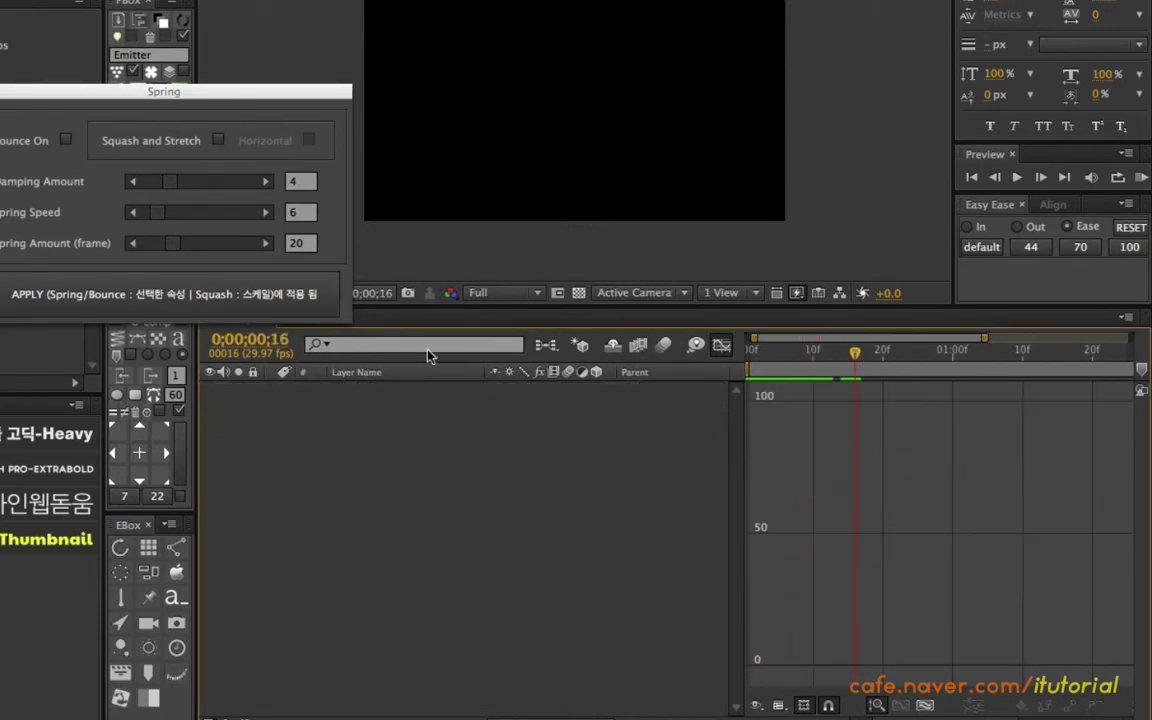
pyautogui.moveTo(247, 92); pyautogui.dragTo(176, 154)
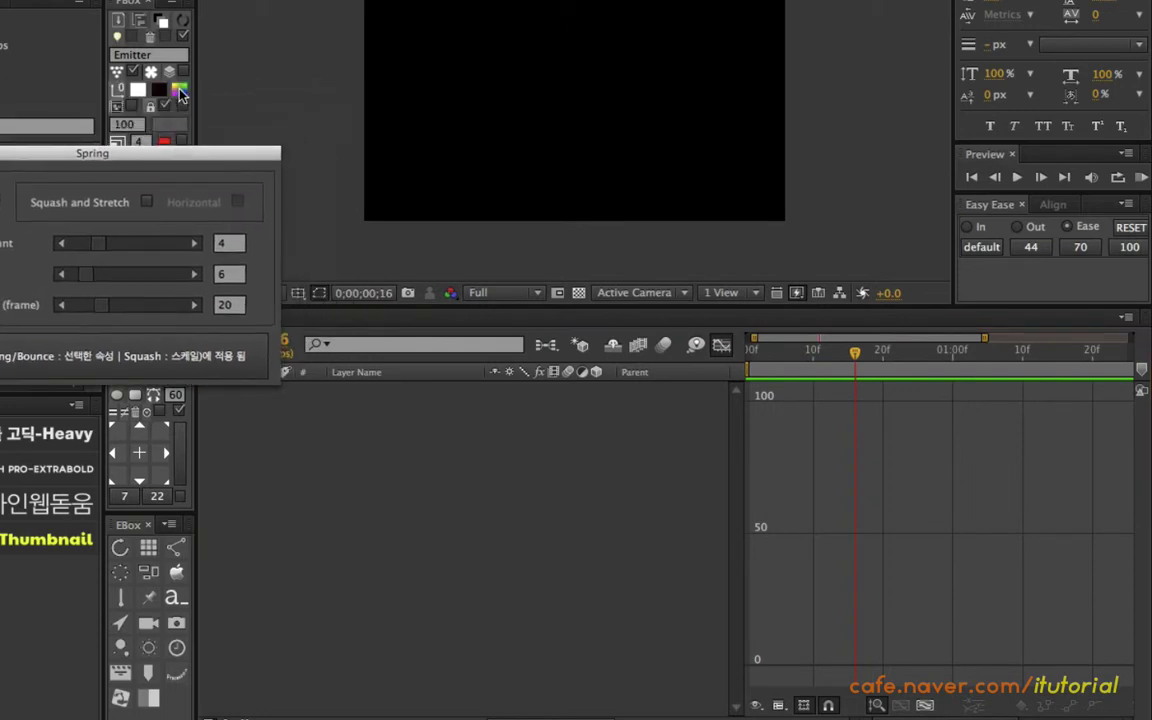
pyautogui.click(179, 90)
# Show the new solid's Position (436.0, 243.0) and move the current time to frame 02.
pyautogui.click(370, 389)
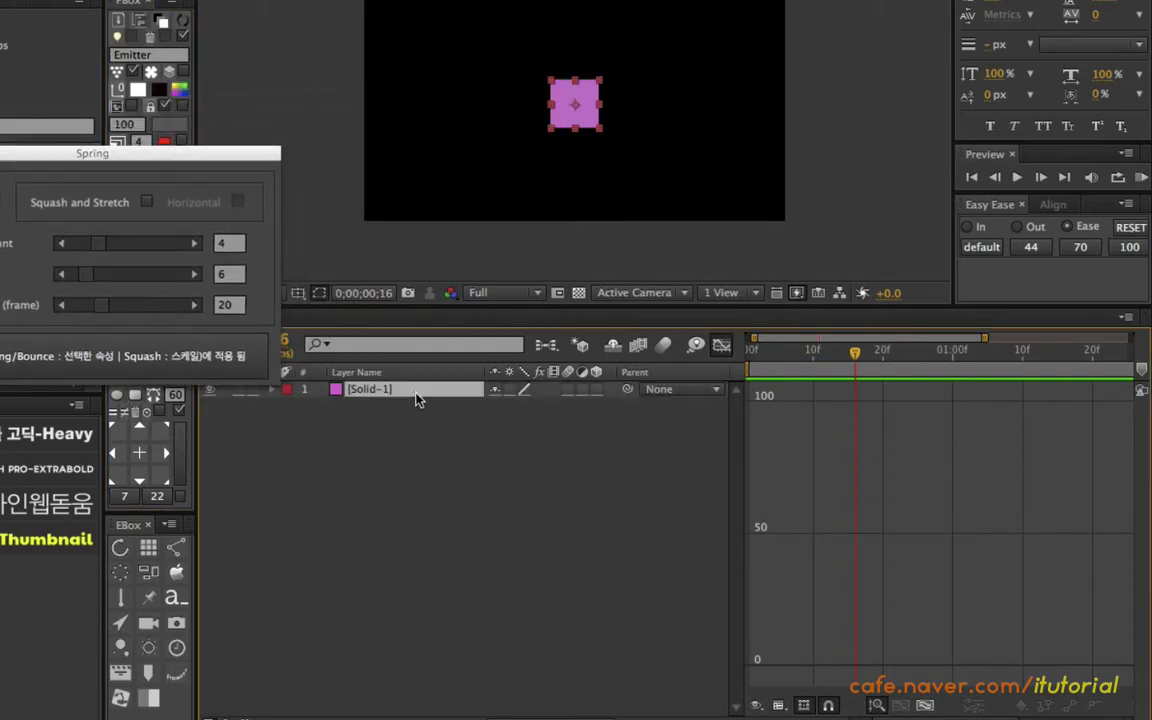
pyautogui.press('p')
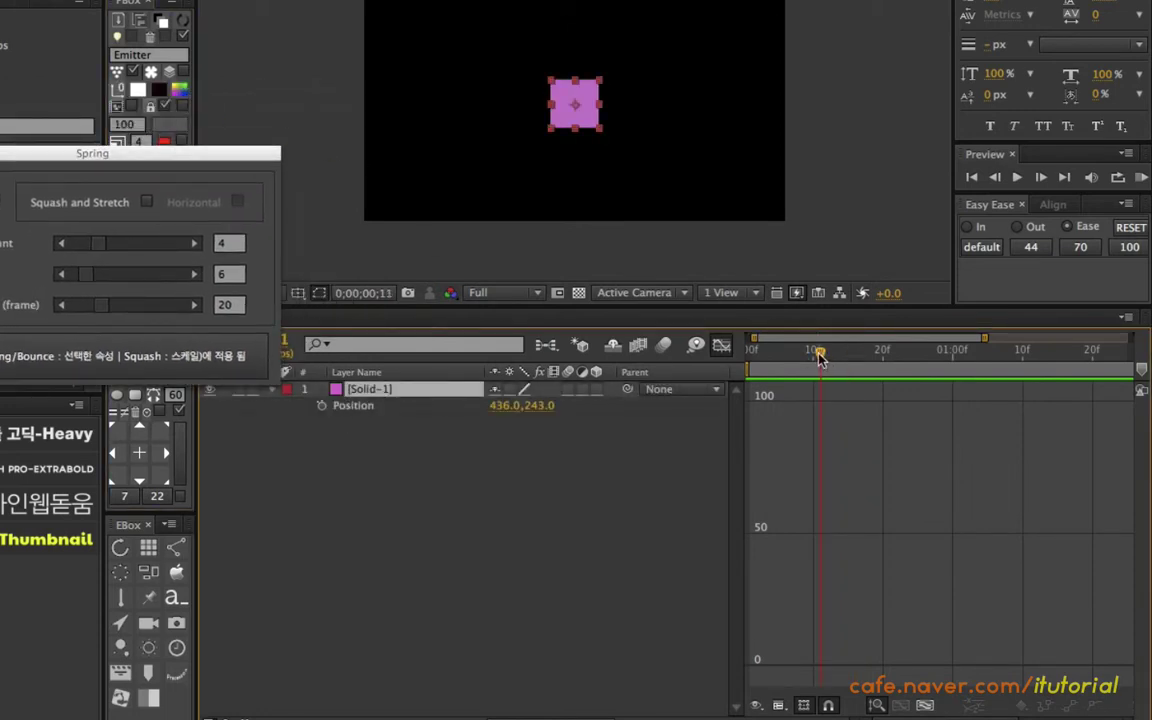
pyautogui.moveTo(818, 357); pyautogui.dragTo(765, 352)
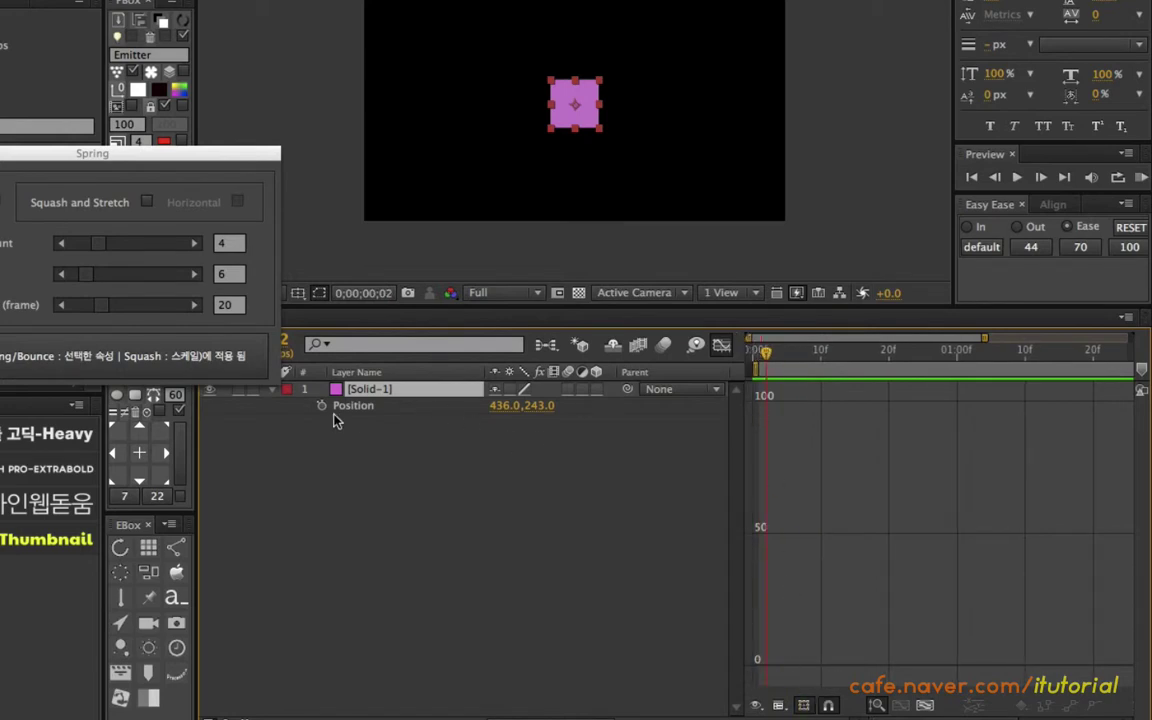
pyautogui.click(757, 705)
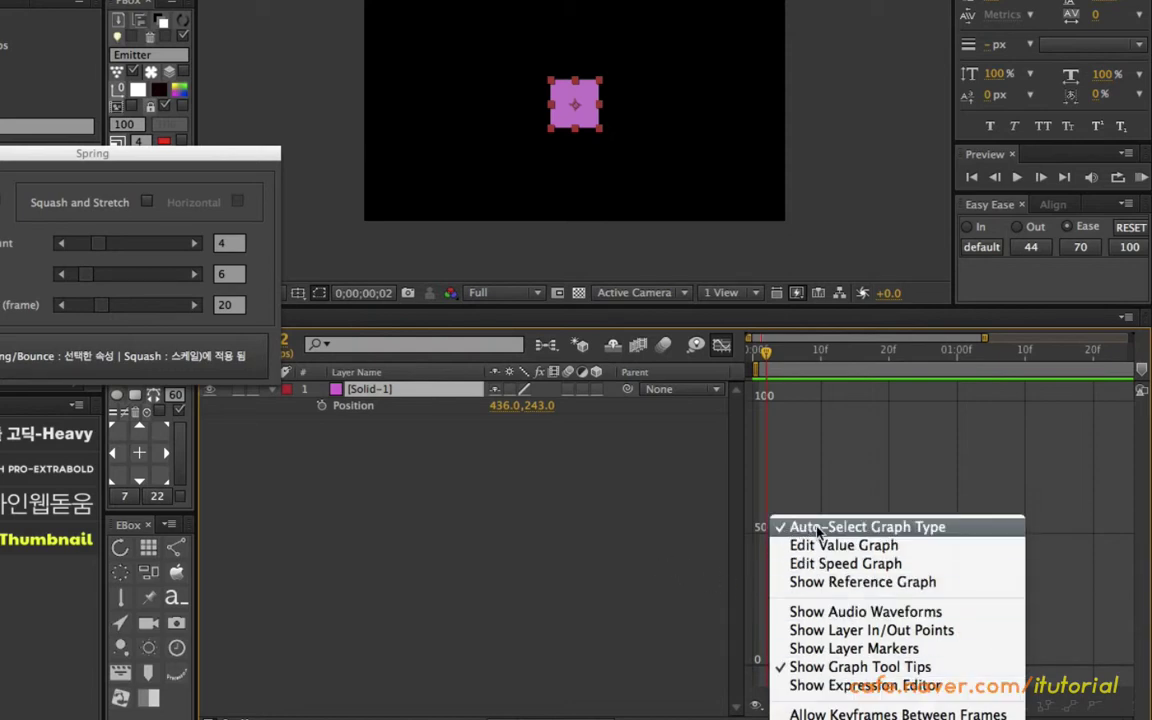
pyautogui.press('Escape')
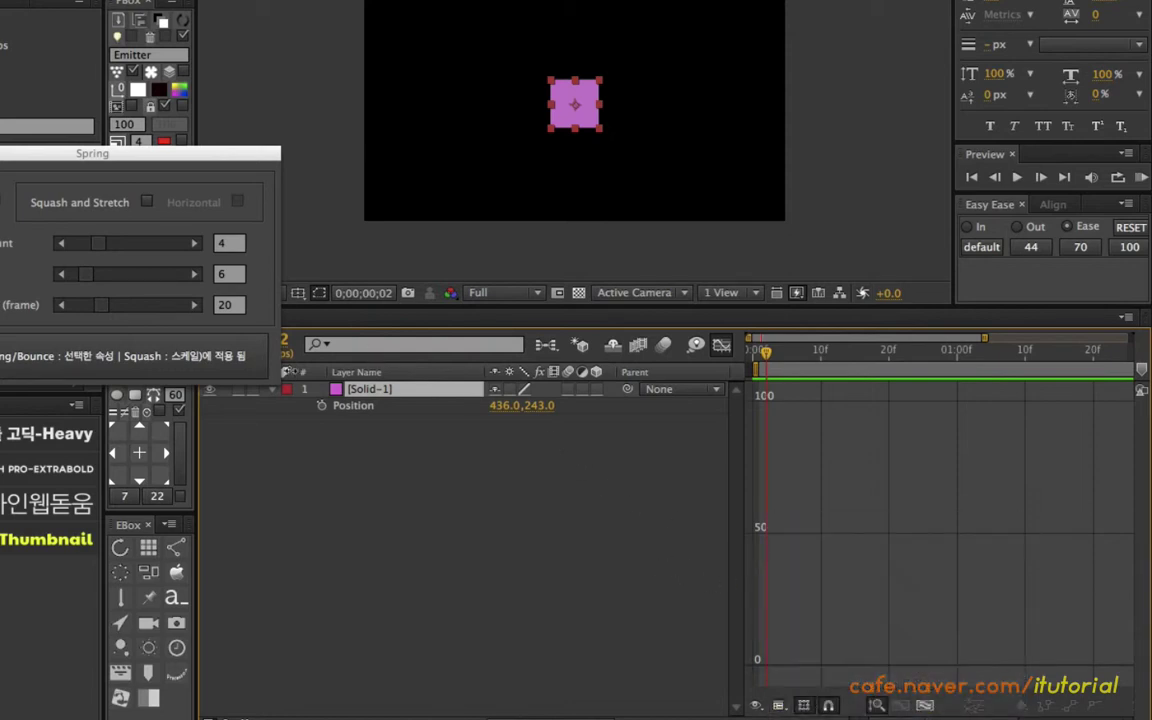
# Keyframe the square's Position moving from the left to its right end position at frame 11.
pyautogui.click(321, 406)
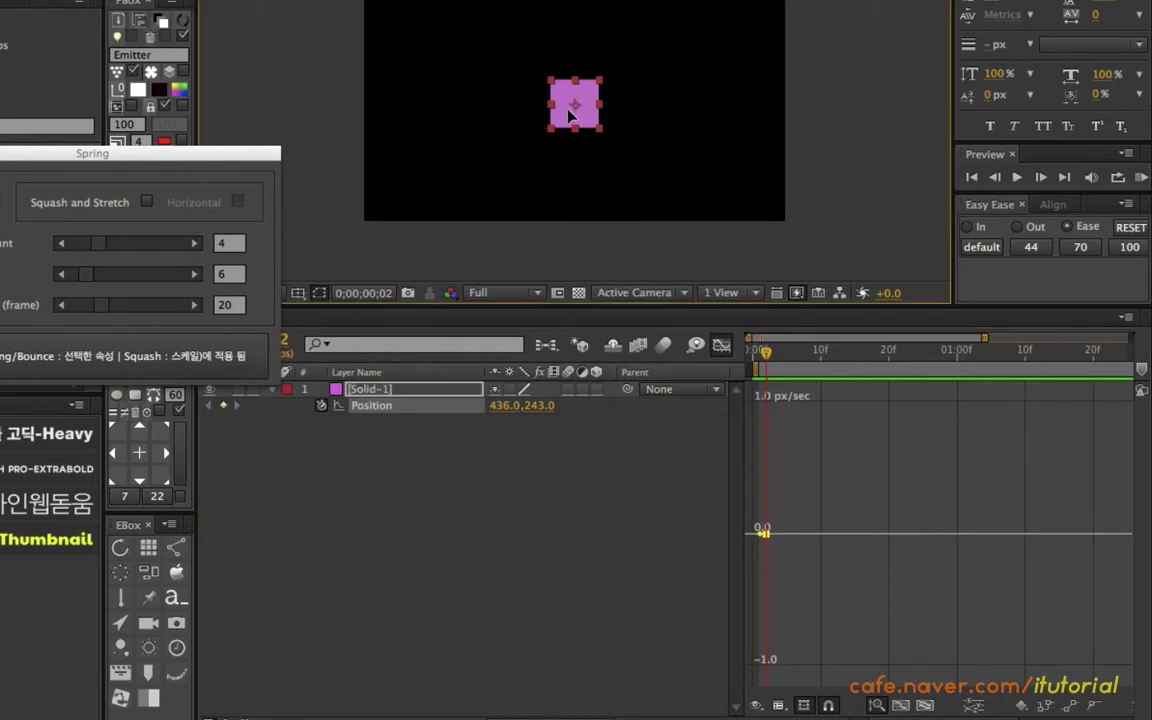
pyautogui.moveTo(570, 123); pyautogui.dragTo(497, 118)
pyautogui.moveTo(787, 362); pyautogui.dragTo(827, 366)
pyautogui.moveTo(514, 105); pyautogui.dragTo(709, 109)
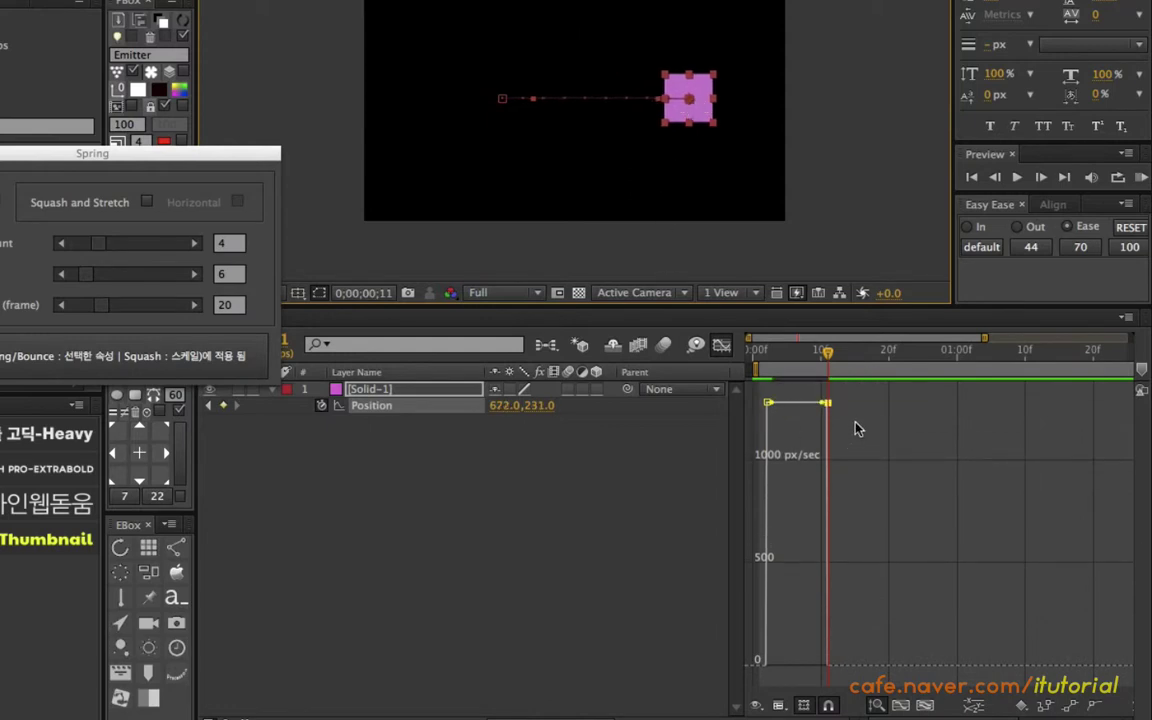
# Apply a spring to both Position keyframes with Damping 3 and 15 frames.
pyautogui.moveTo(855, 510)
pyautogui.mouseDown()
pyautogui.moveTo(758, 376)
pyautogui.moveTo(752, 455)
pyautogui.mouseUp()
pyautogui.click(378, 432)
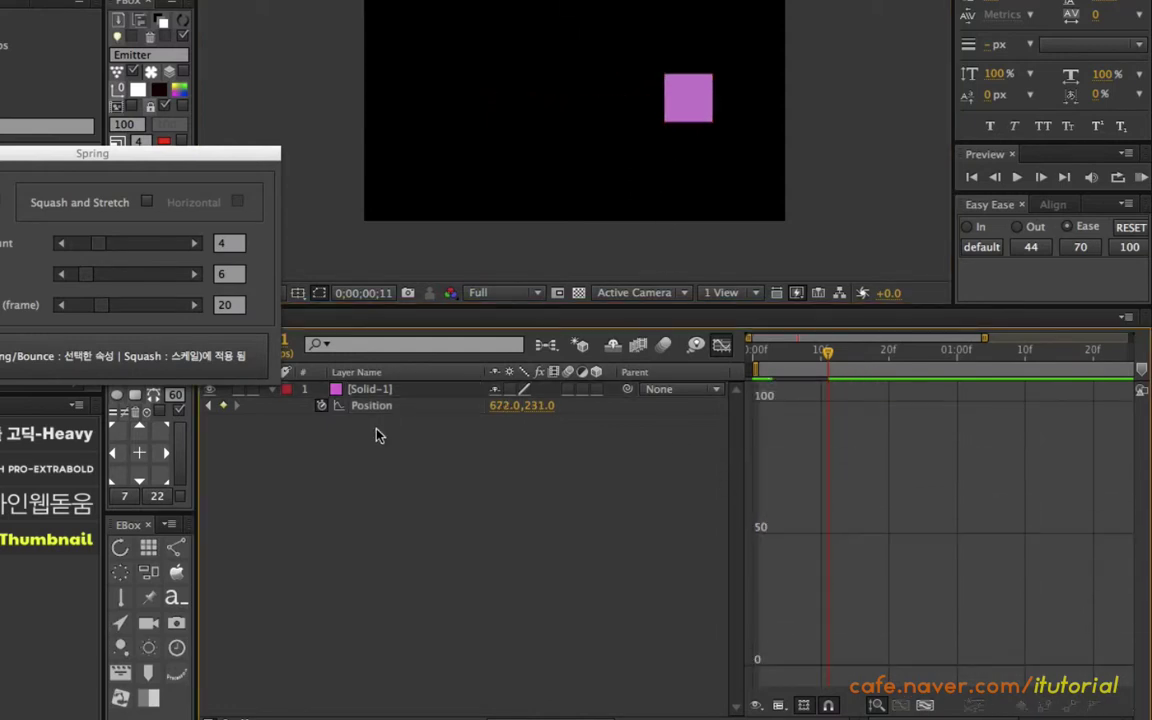
pyautogui.click(372, 405)
pyautogui.click(378, 408)
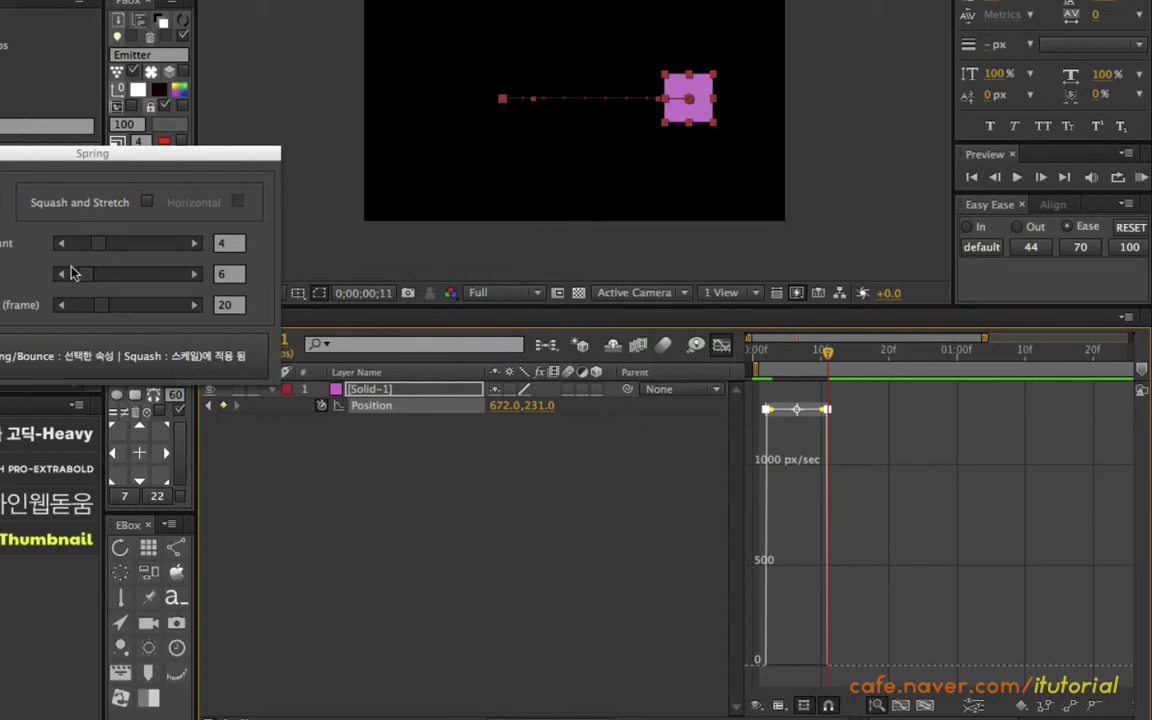
pyautogui.moveTo(100, 305); pyautogui.dragTo(94, 305)
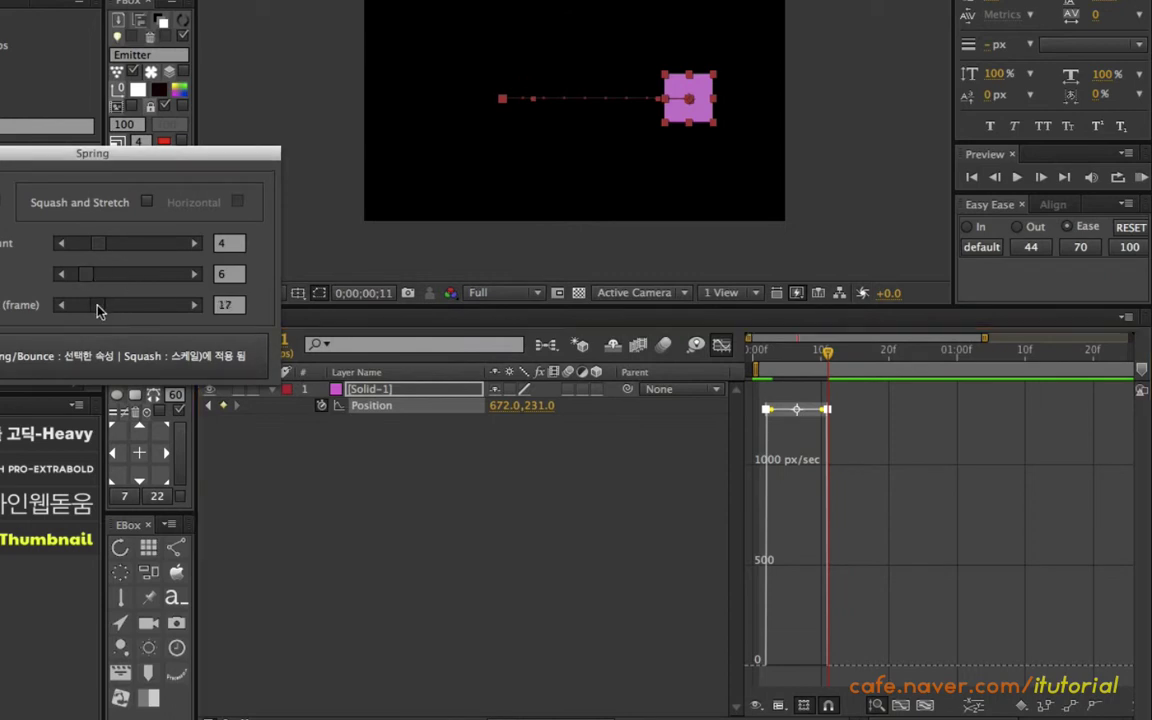
pyautogui.moveTo(97, 243); pyautogui.dragTo(94, 245)
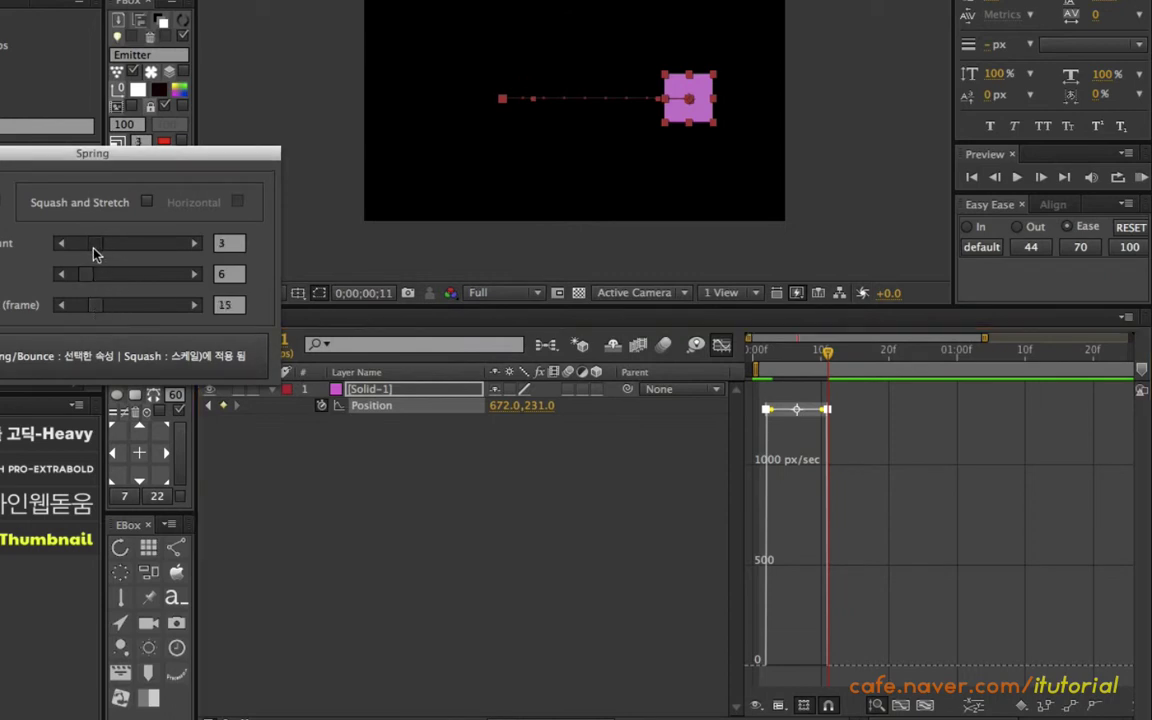
pyautogui.click(121, 364)
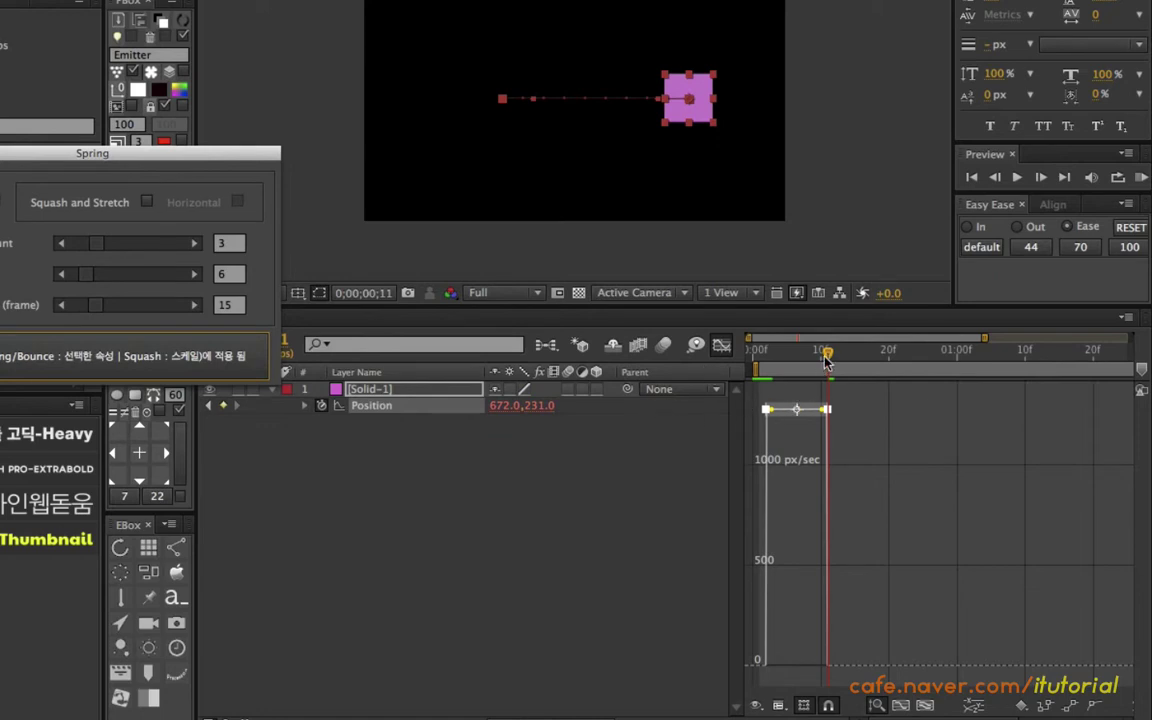
# Reveal the Position expression's bouncing speed graph and scrub to watch the square settle.
pyautogui.moveTo(826, 362); pyautogui.dragTo(808, 355)
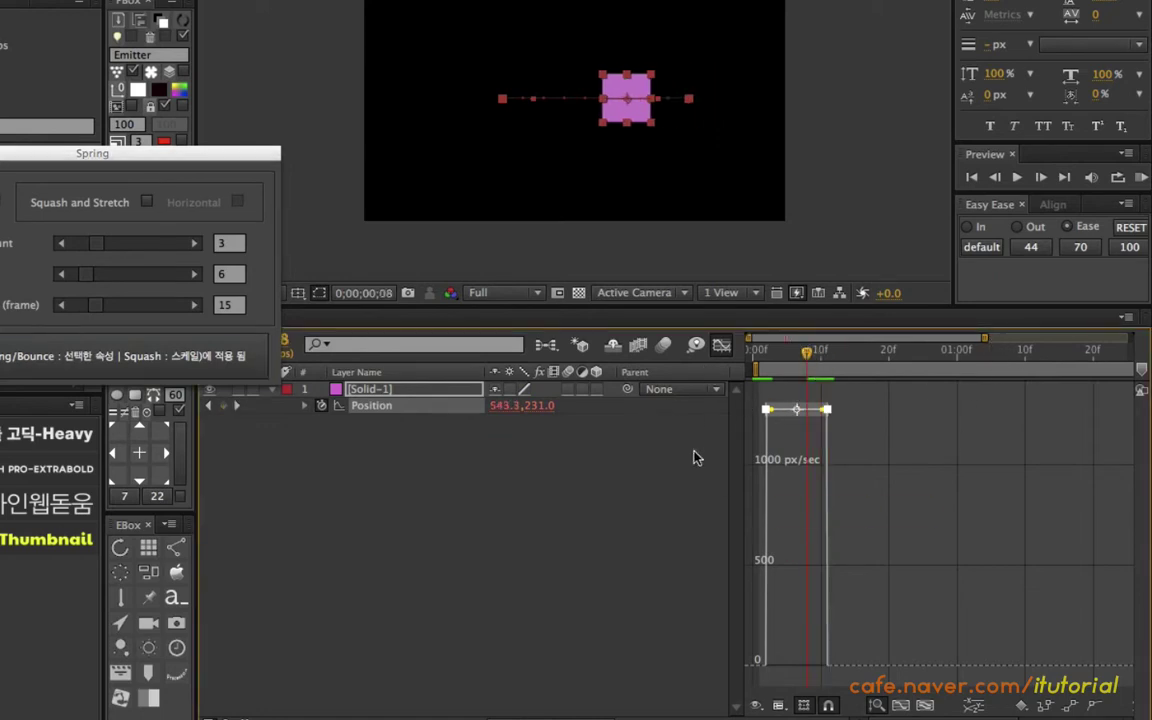
pyautogui.click(306, 406)
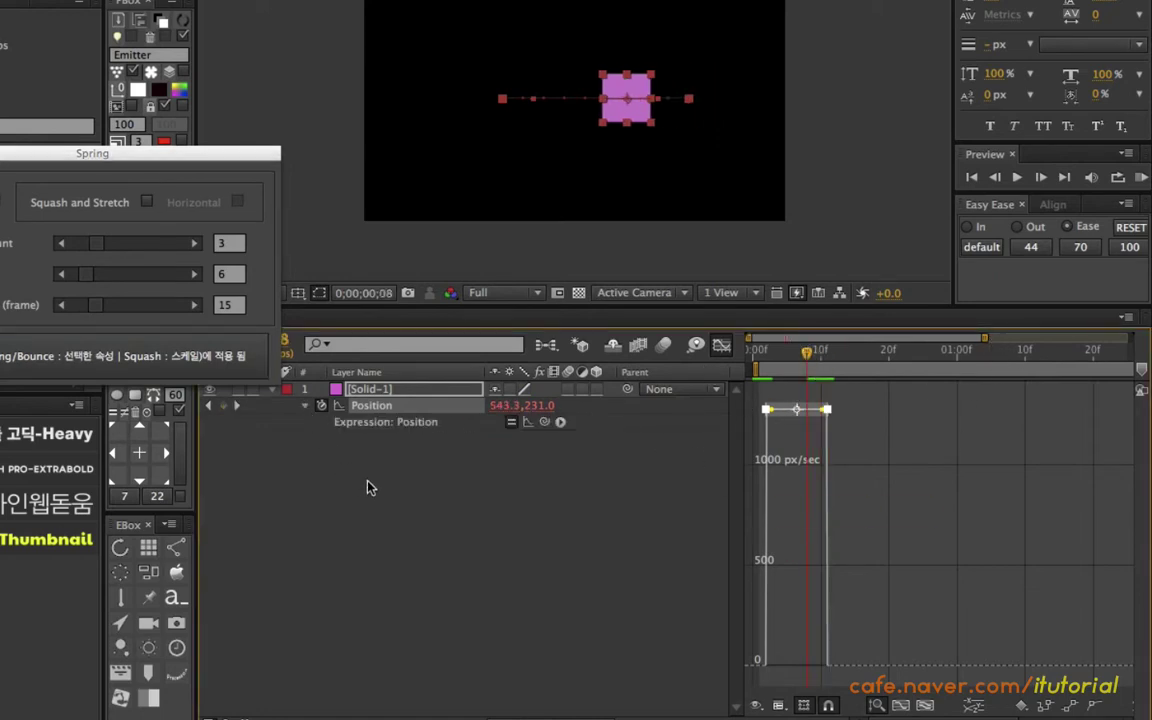
pyautogui.click(527, 421)
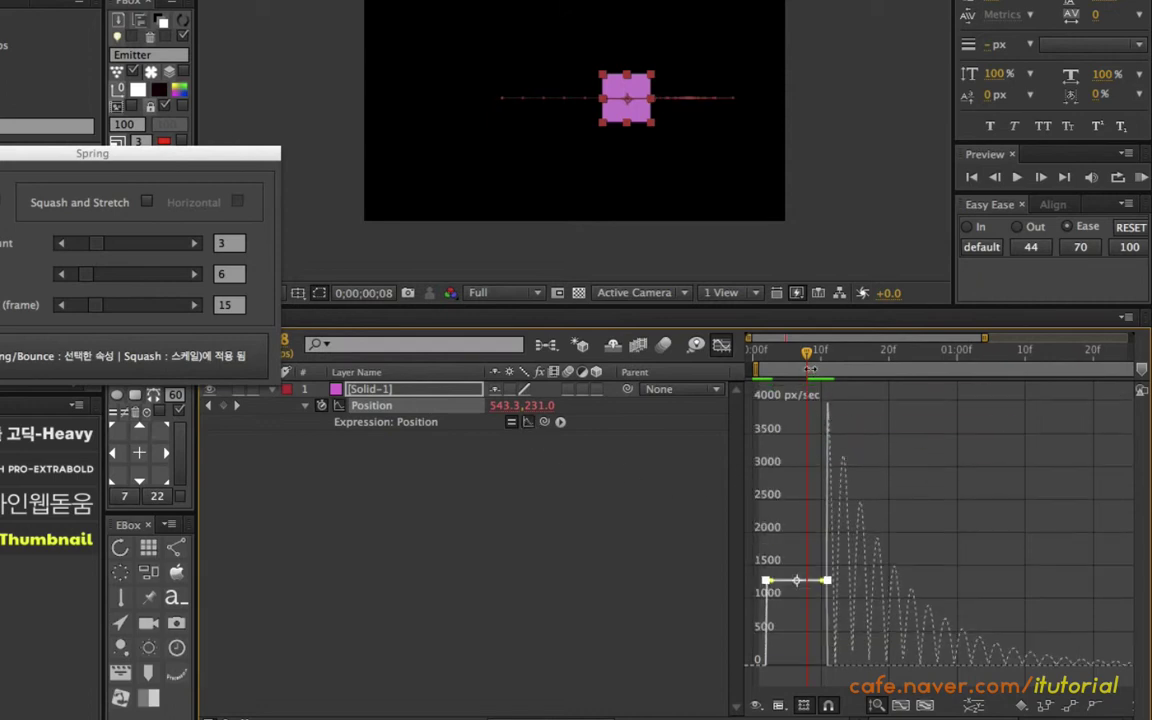
pyautogui.moveTo(808, 358); pyautogui.dragTo(937, 377)
pyautogui.moveTo(840, 460)
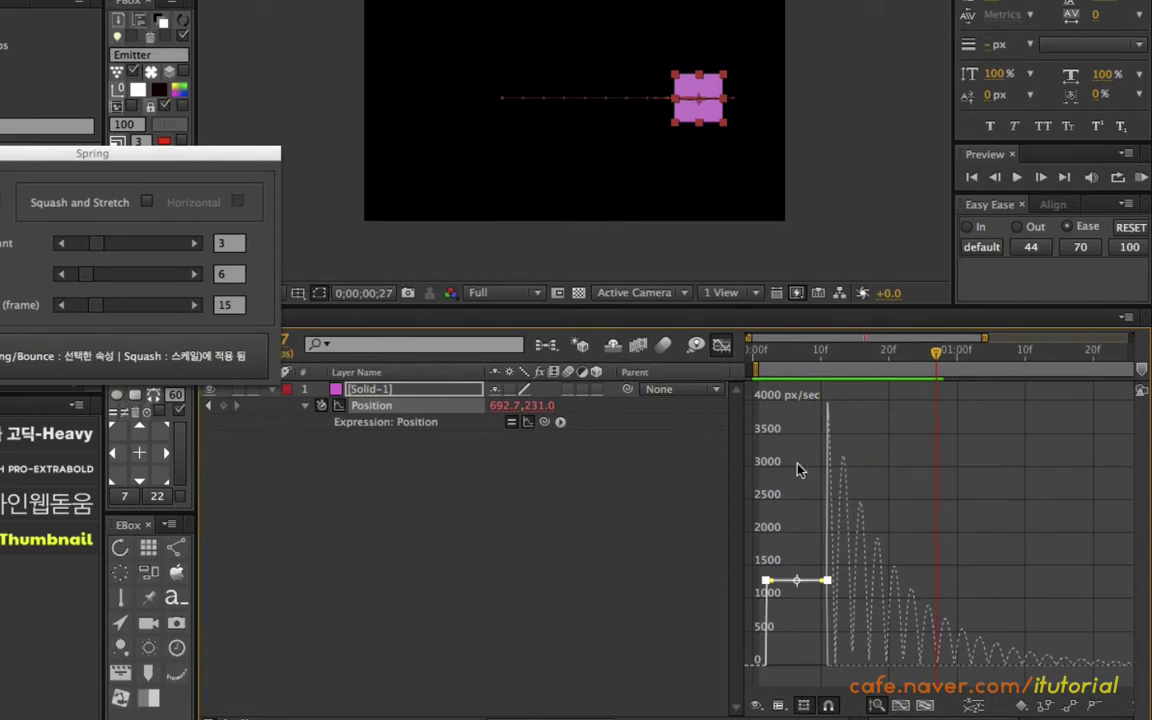
# Switch the Graph Editor between speed and value graphs, ending on the Position value graph.
pyautogui.click(780, 706)
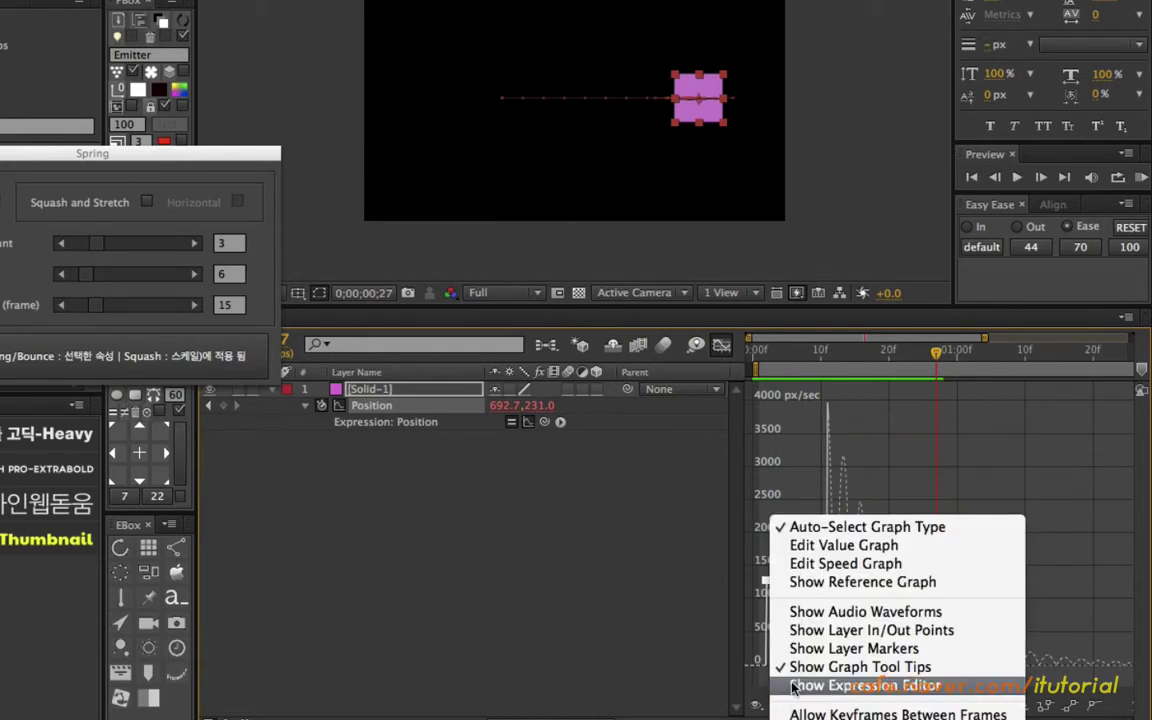
pyautogui.click(820, 548)
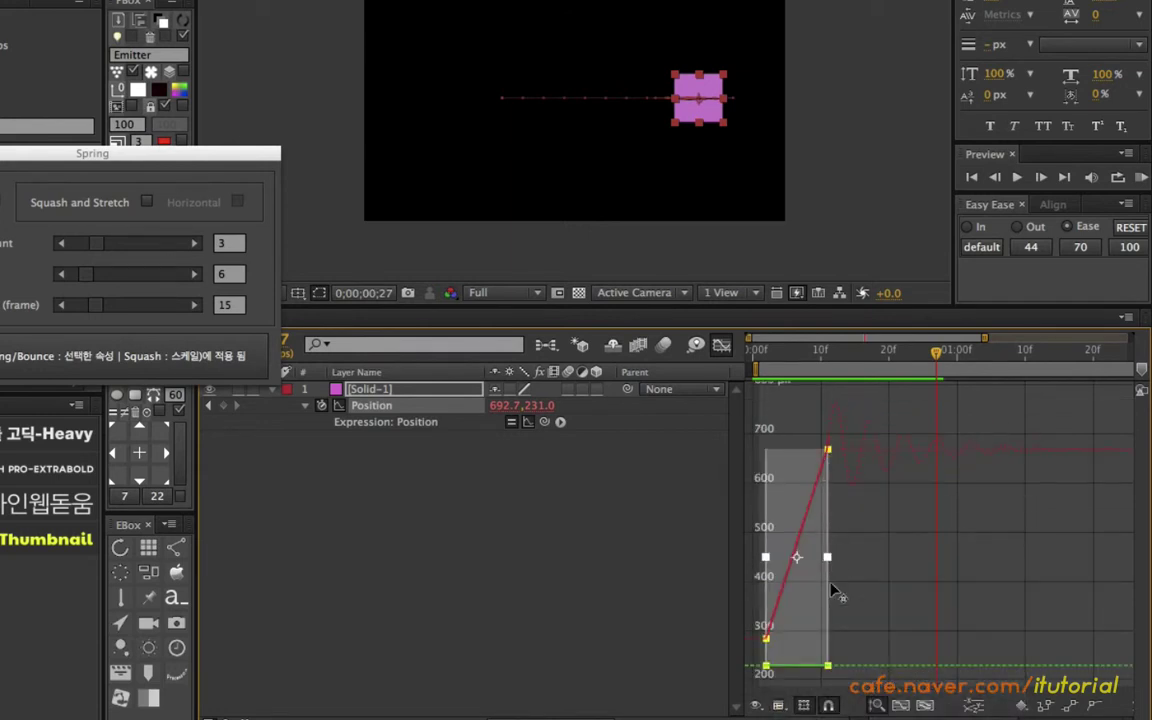
pyautogui.click(781, 706)
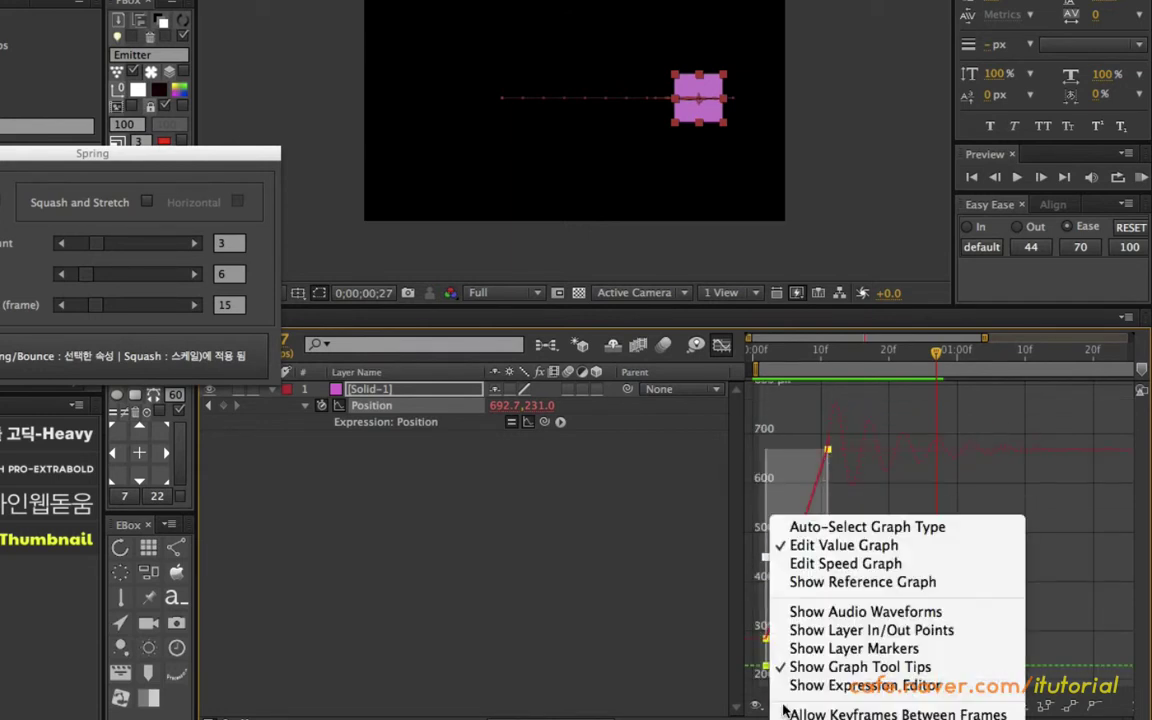
pyautogui.click(830, 563)
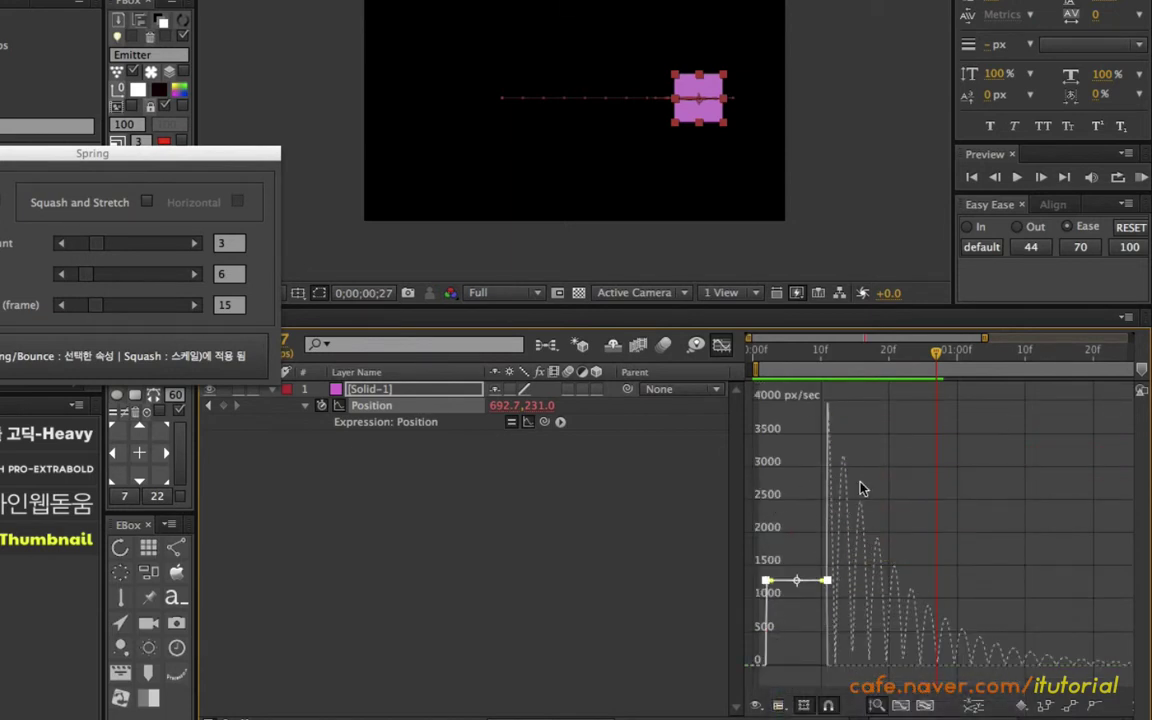
pyautogui.click(781, 708)
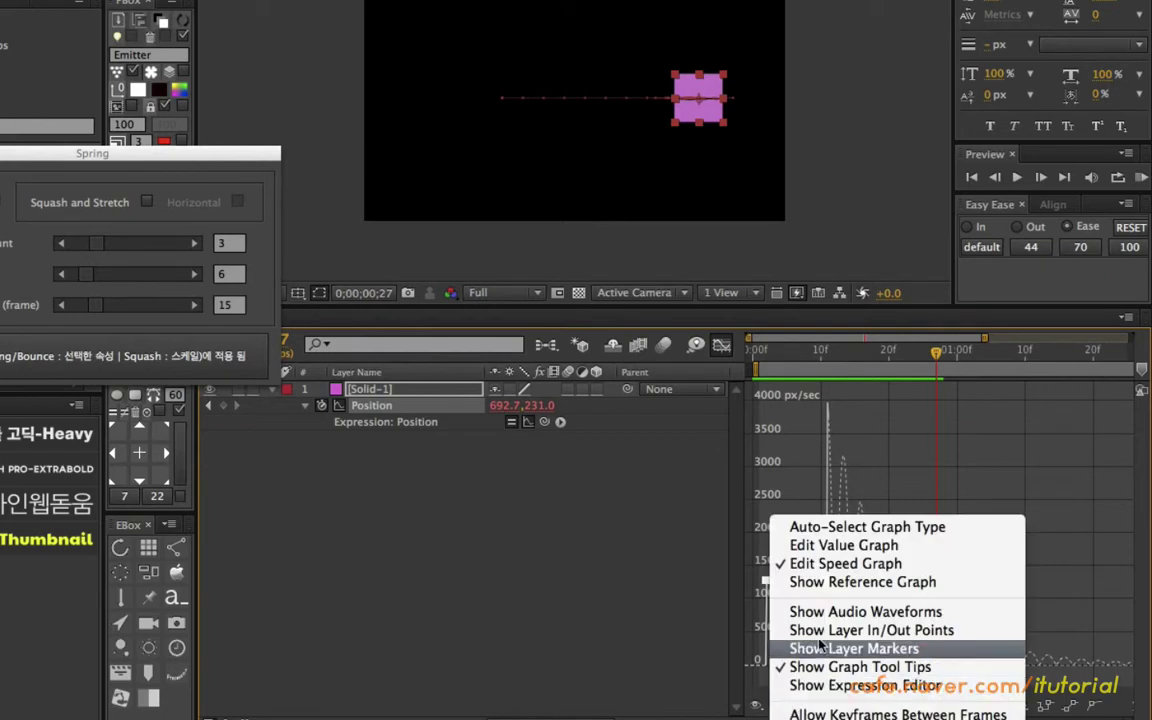
pyautogui.click(835, 543)
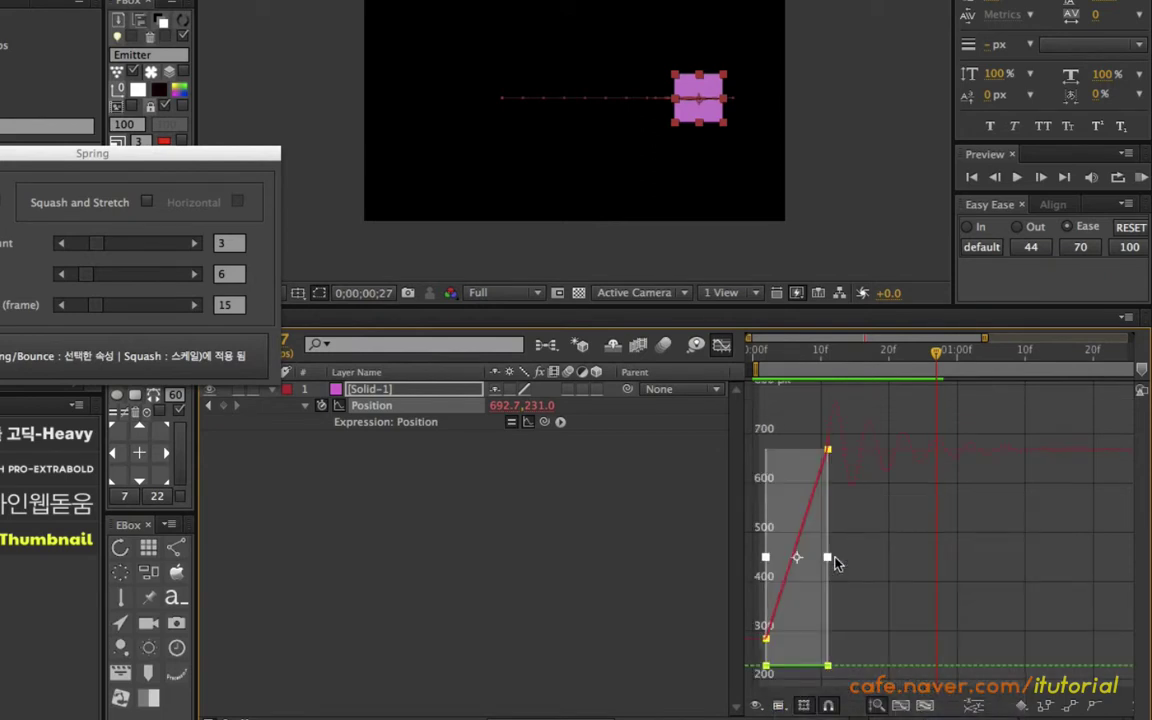
# Apply Easy Ease to the later Position keyframe, then view Position as a speed graph.
pyautogui.click(829, 452)
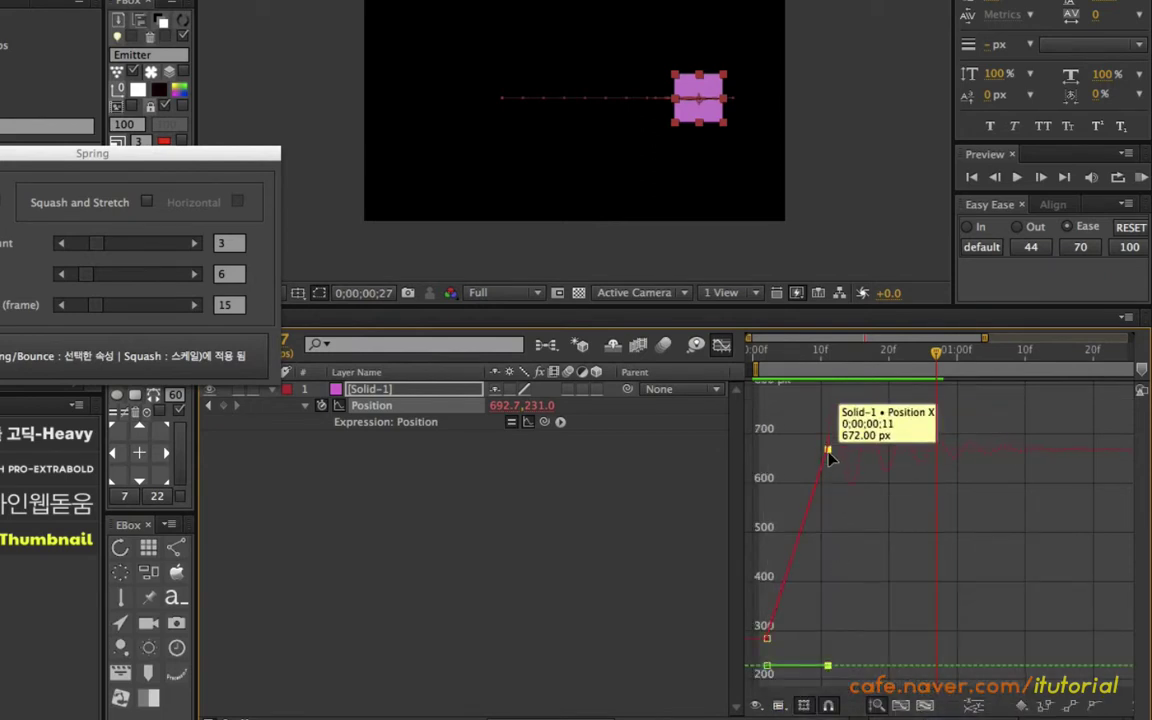
pyautogui.click(721, 344)
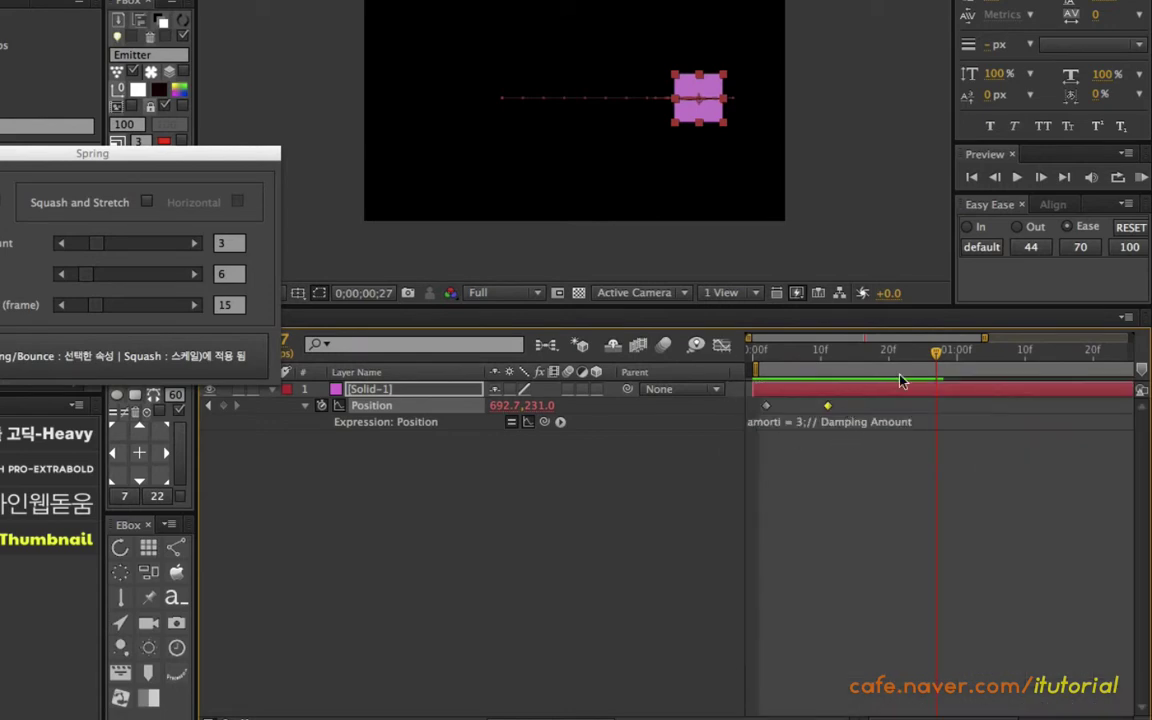
pyautogui.click(981, 247)
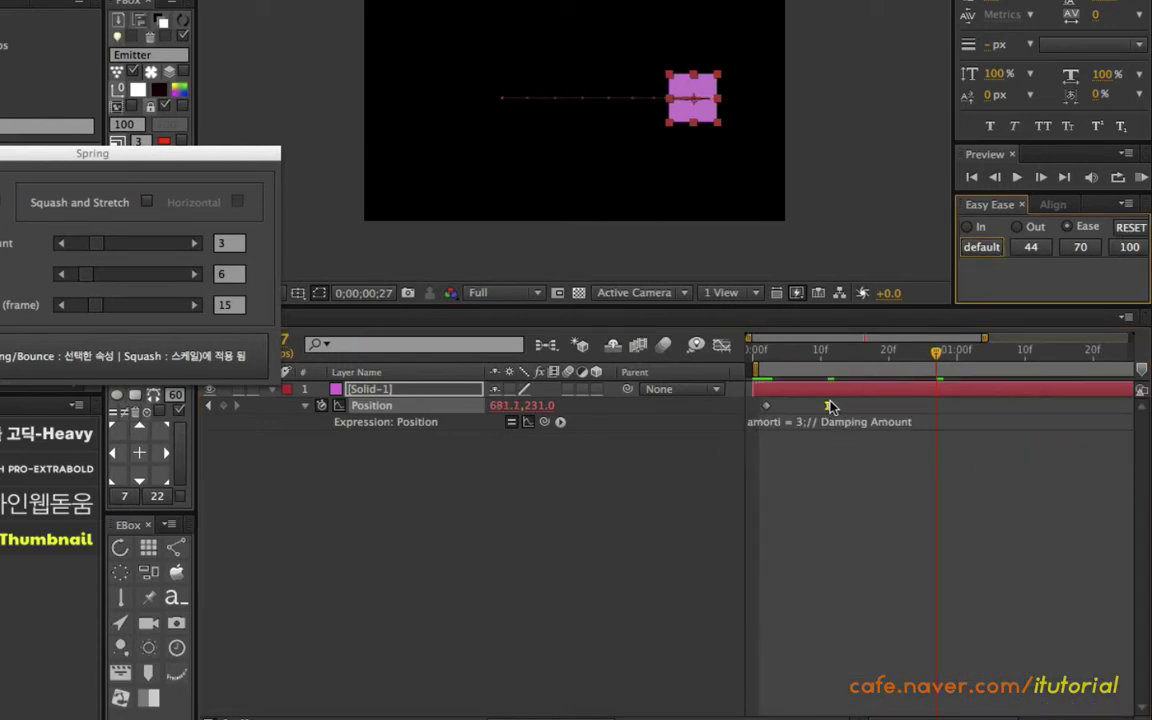
pyautogui.click(722, 345)
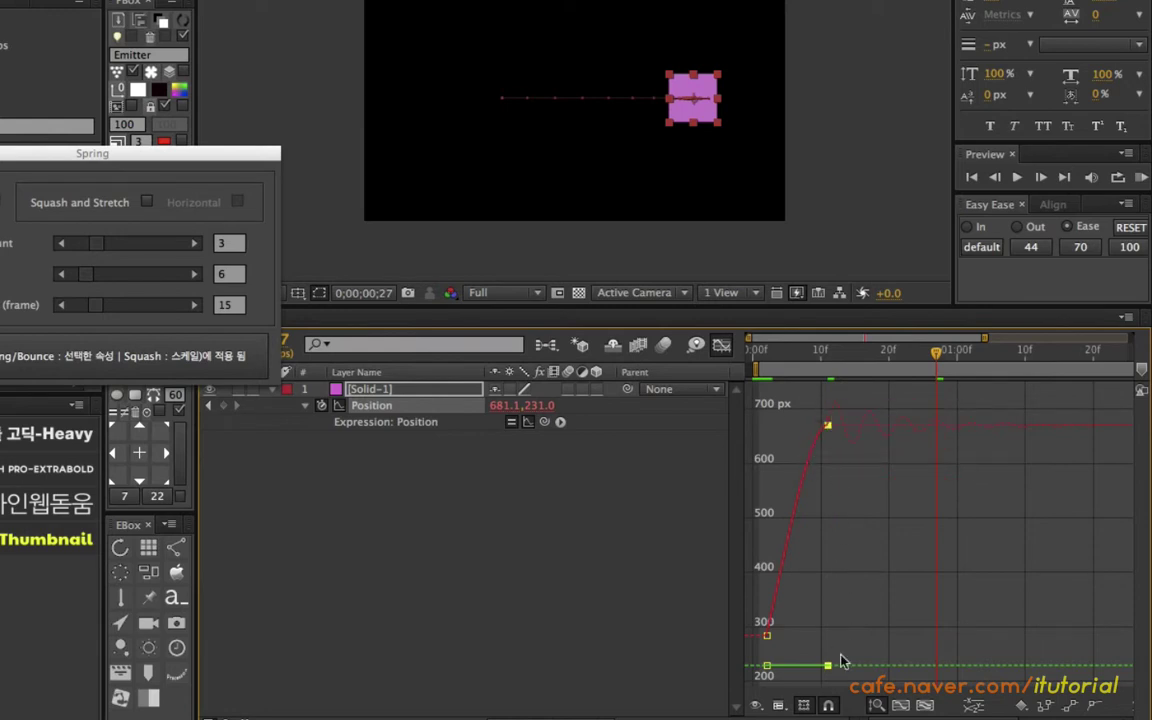
pyautogui.click(780, 708)
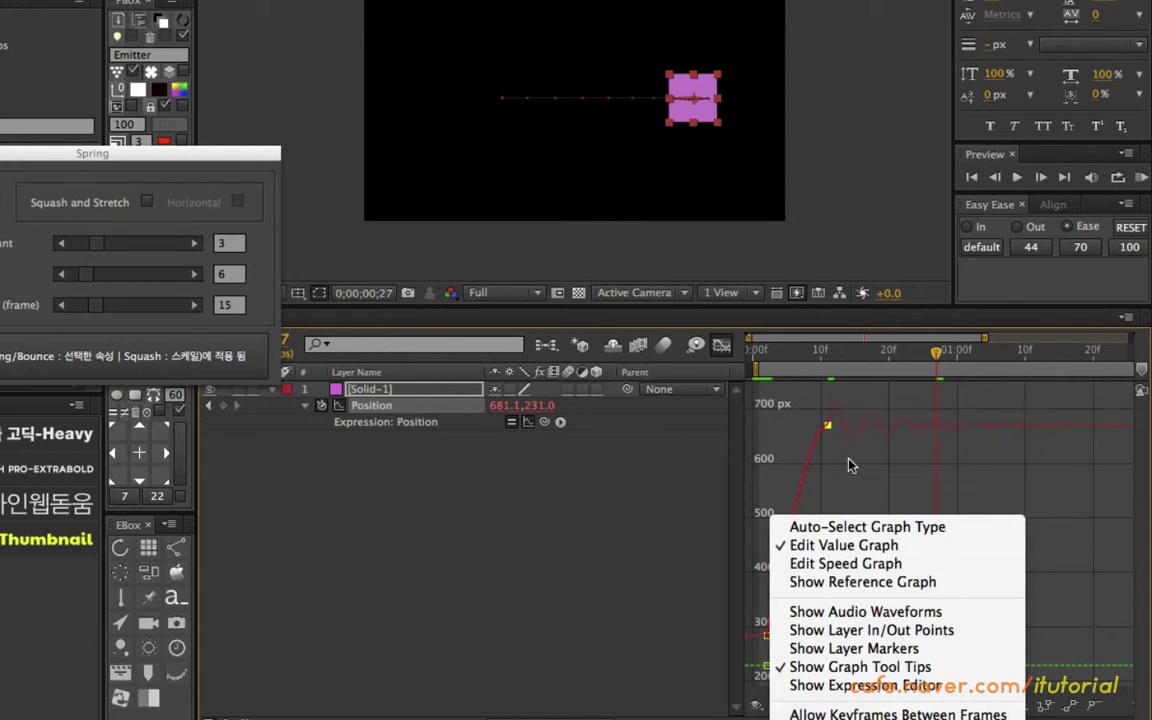
pyautogui.click(838, 565)
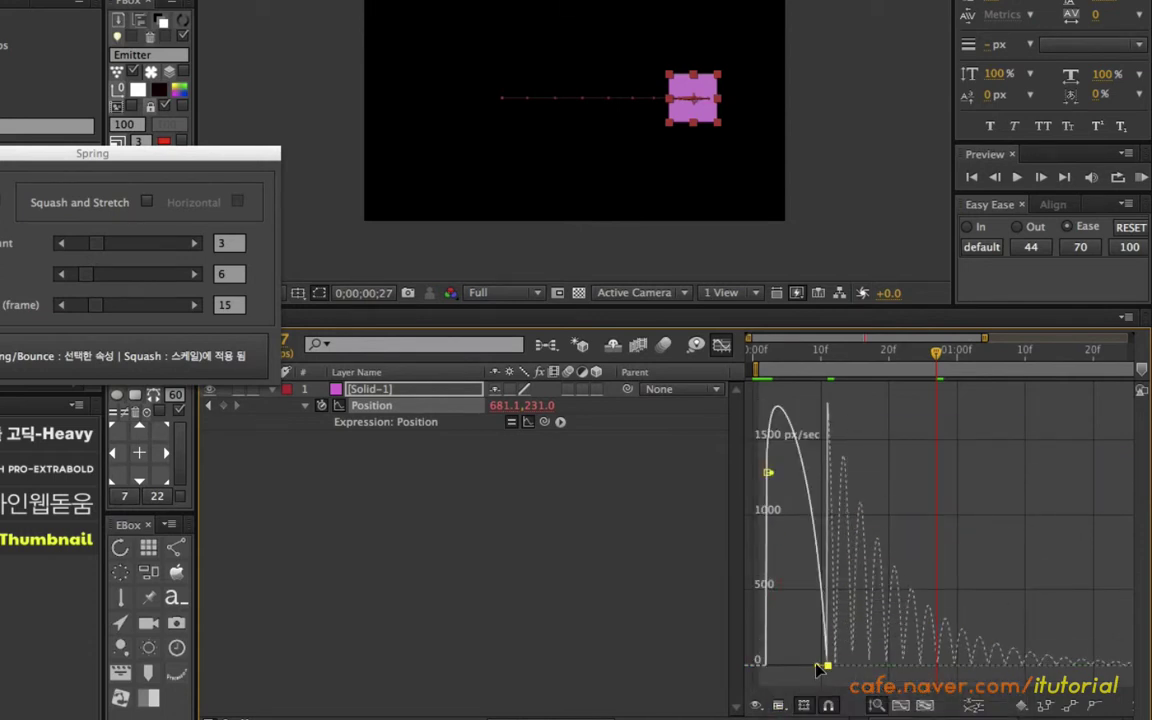
# Pull the end keyframe's influence handle in the speed graph and preview the slide.
pyautogui.moveTo(815, 668); pyautogui.dragTo(806, 668)
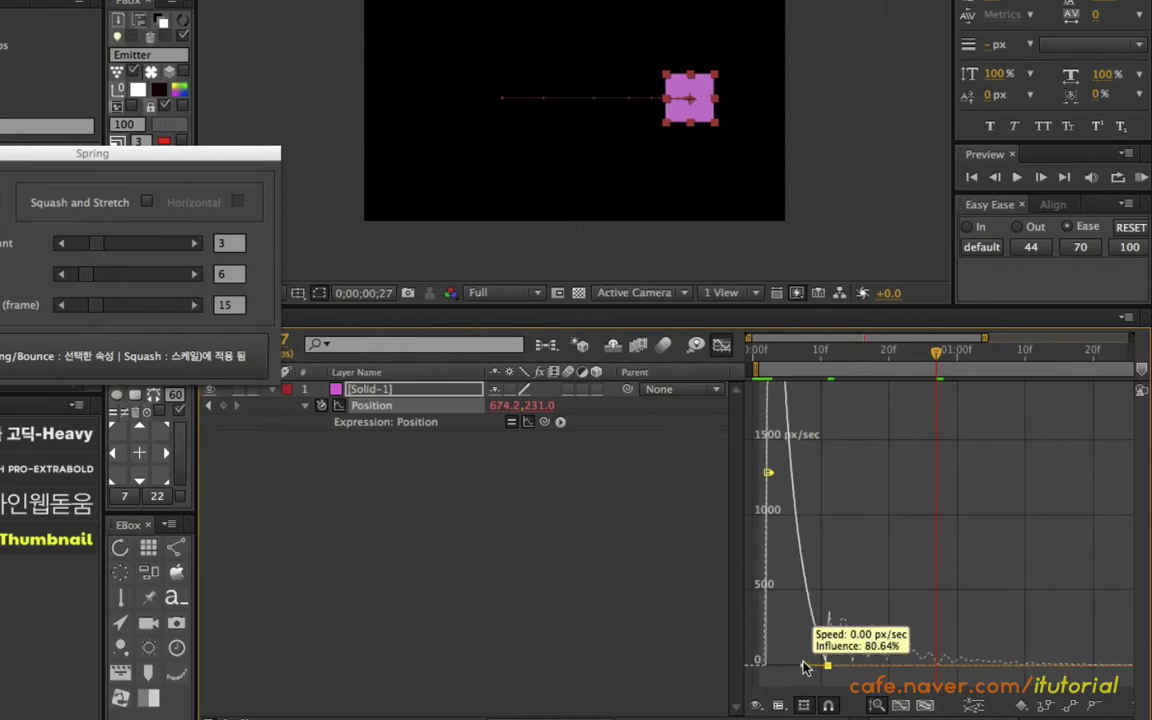
pyautogui.moveTo(806, 668); pyautogui.dragTo(806, 666)
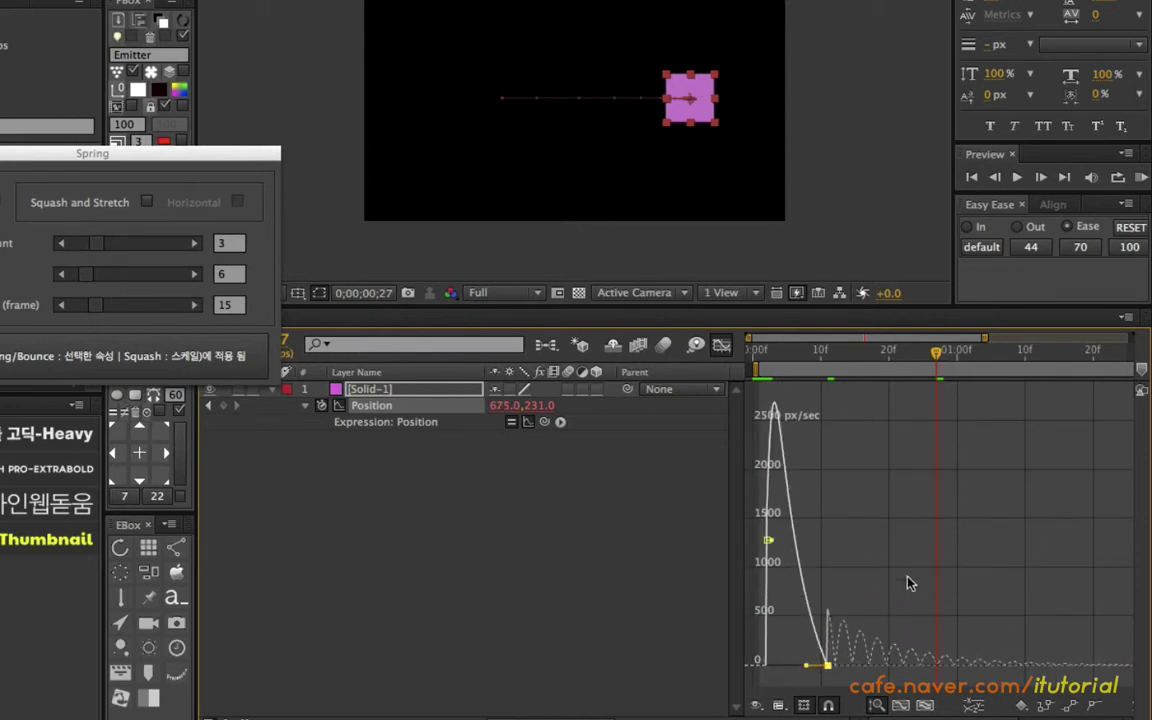
pyautogui.click(1018, 172)
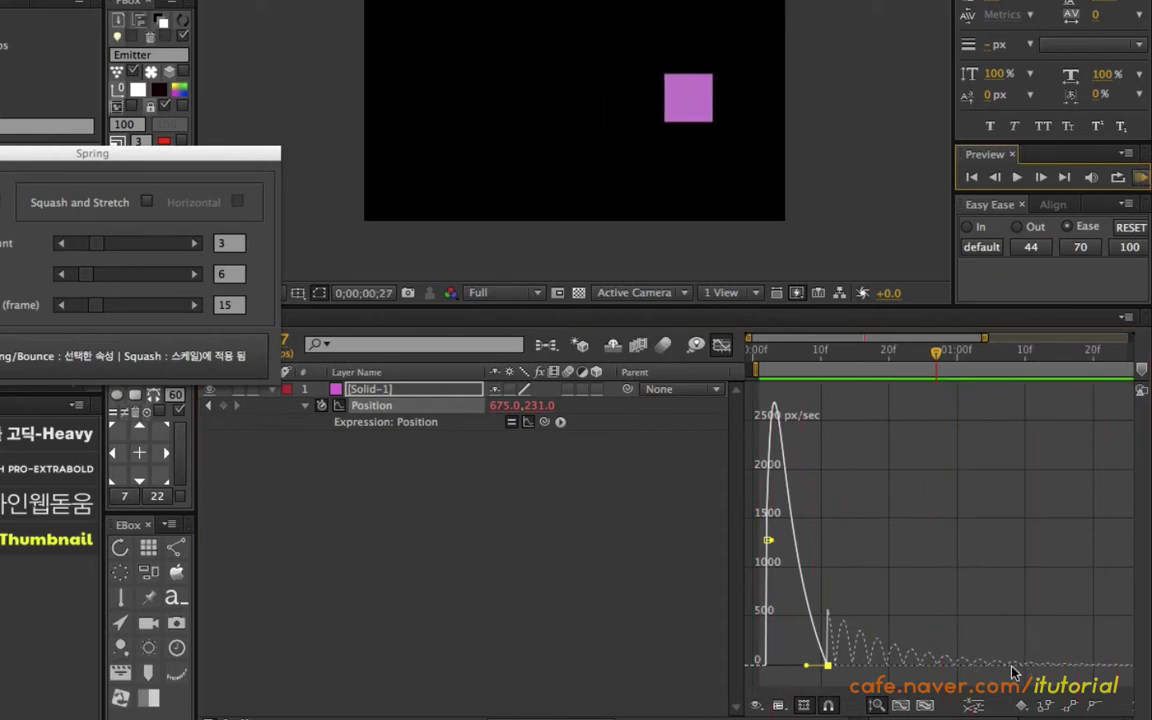
pyautogui.click(1143, 177)
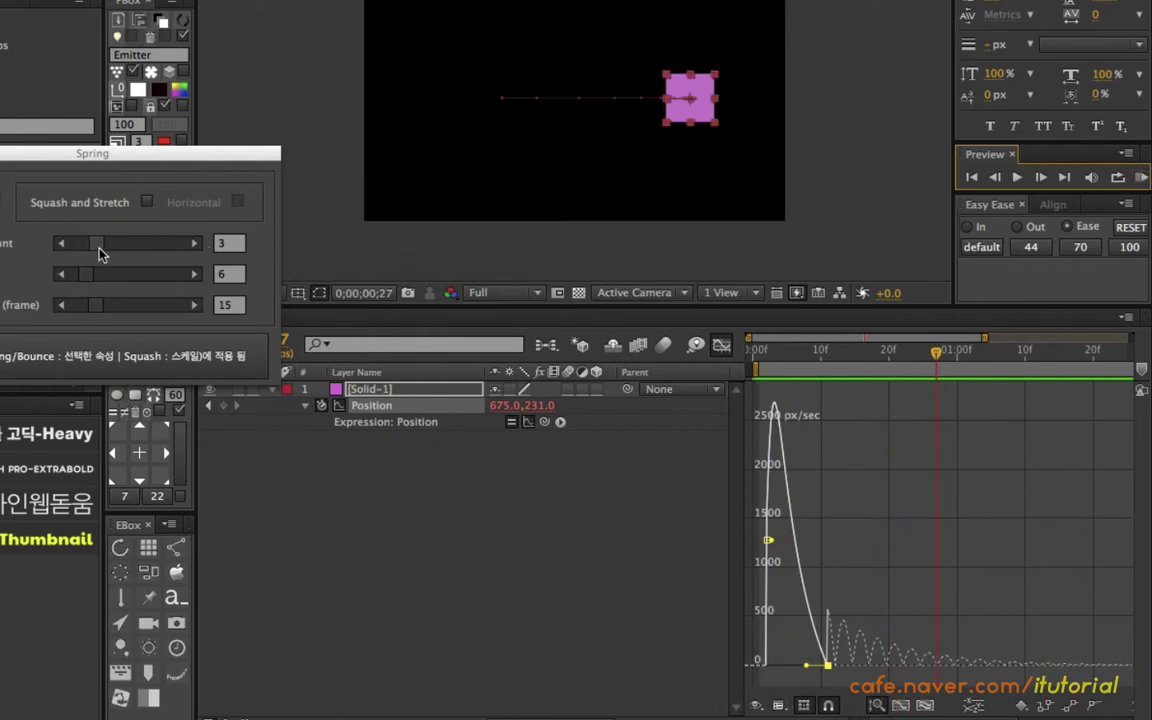
# Raise Damping Amount to 6, preview, and set the keyframe influence to about 43%.
pyautogui.moveTo(97, 245)
pyautogui.mouseDown()
pyautogui.moveTo(109, 247)
pyautogui.moveTo(81, 276)
pyautogui.mouseUp()
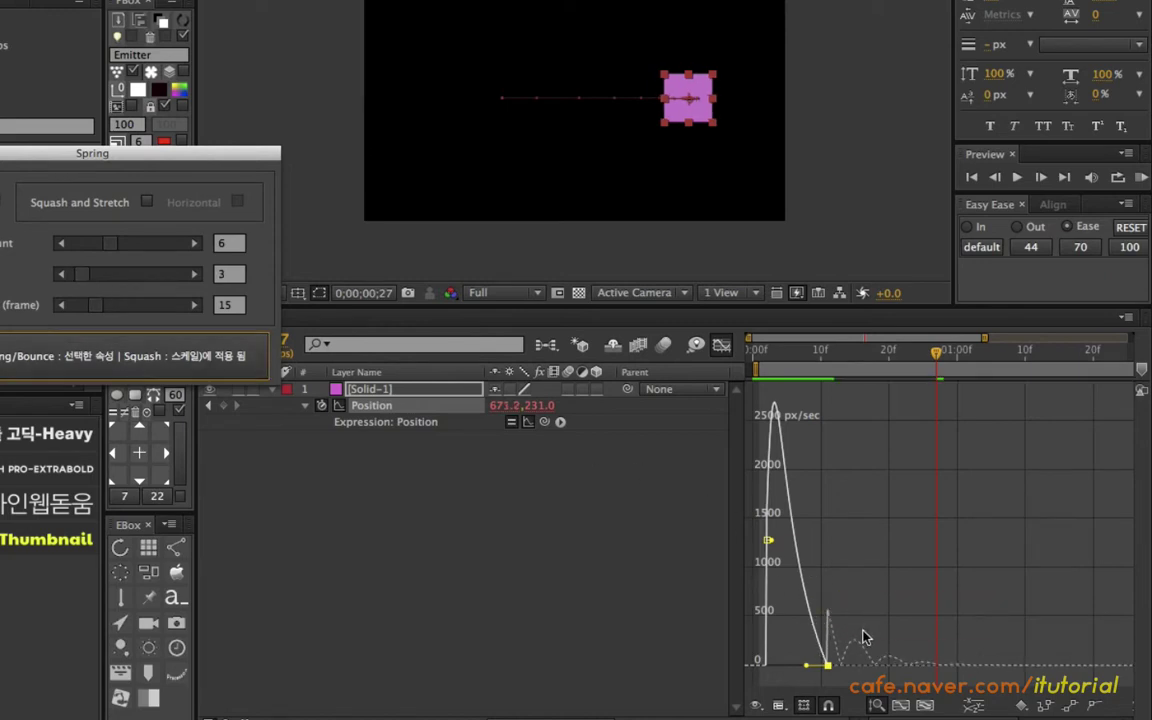
pyautogui.click(1141, 177)
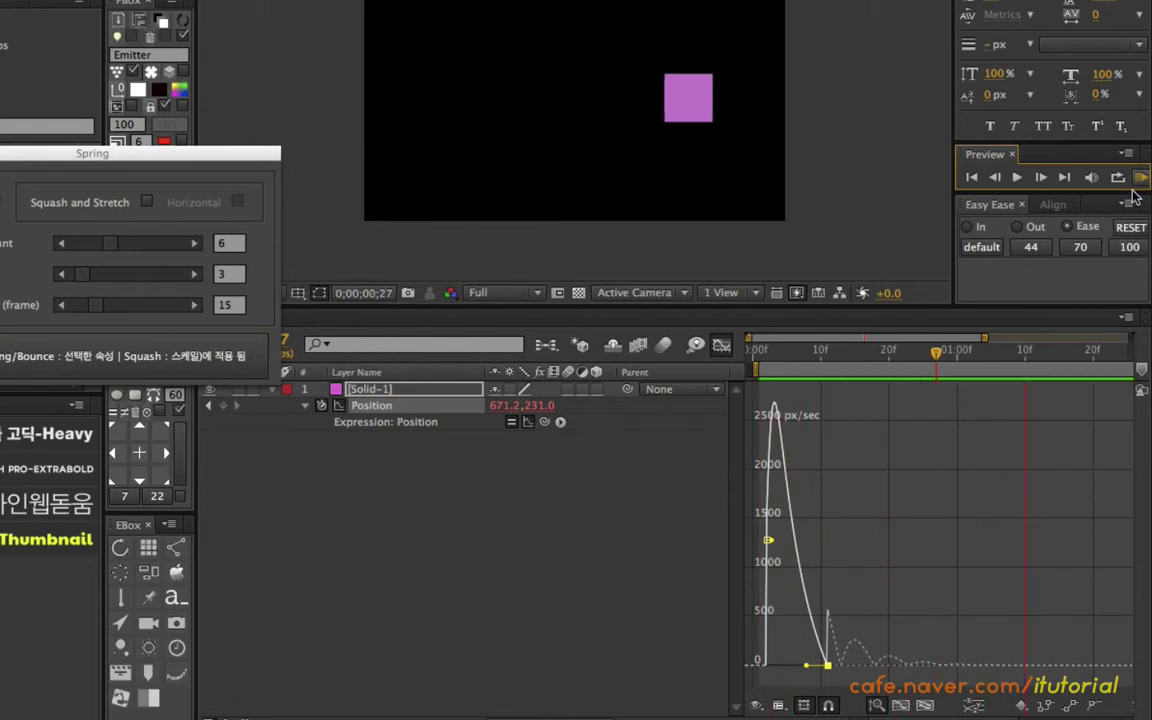
pyautogui.click(1120, 208)
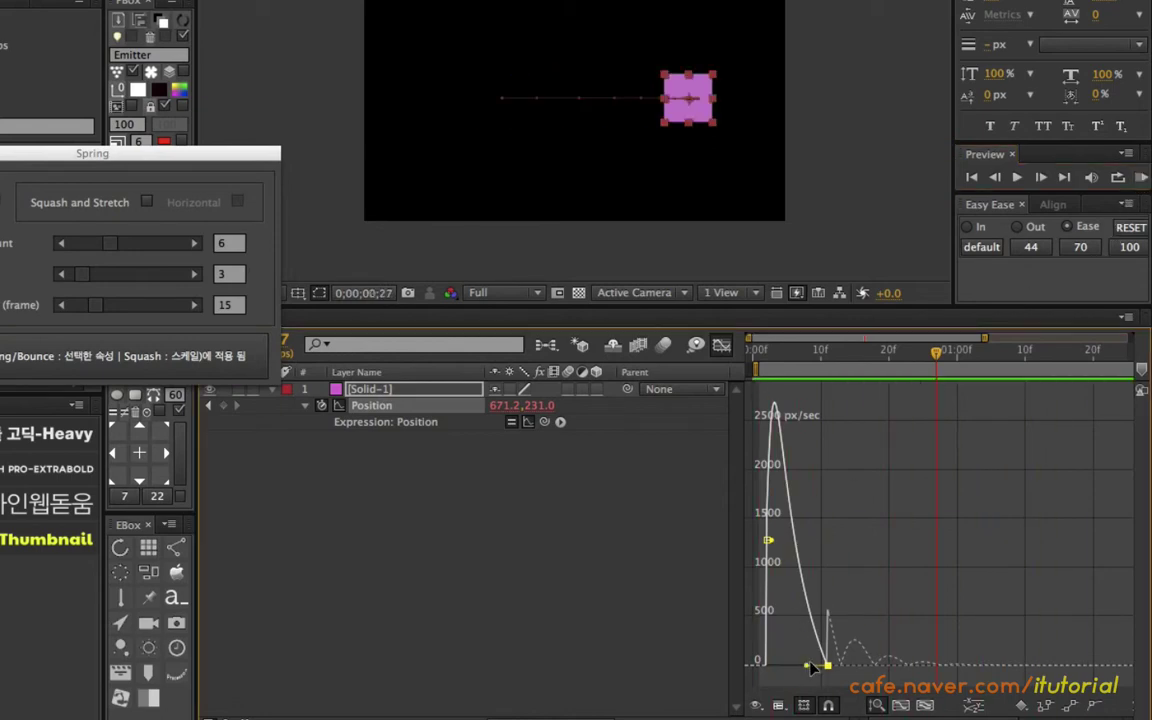
pyautogui.moveTo(808, 667); pyautogui.dragTo(818, 667)
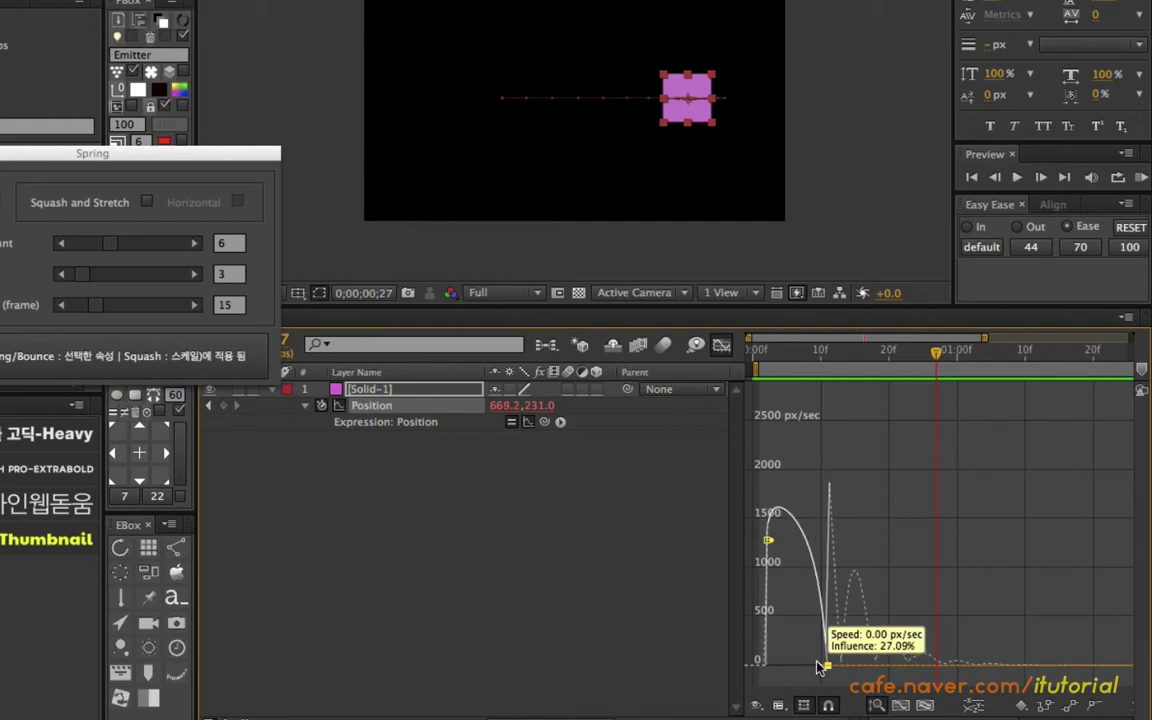
pyautogui.moveTo(818, 667); pyautogui.dragTo(824, 667)
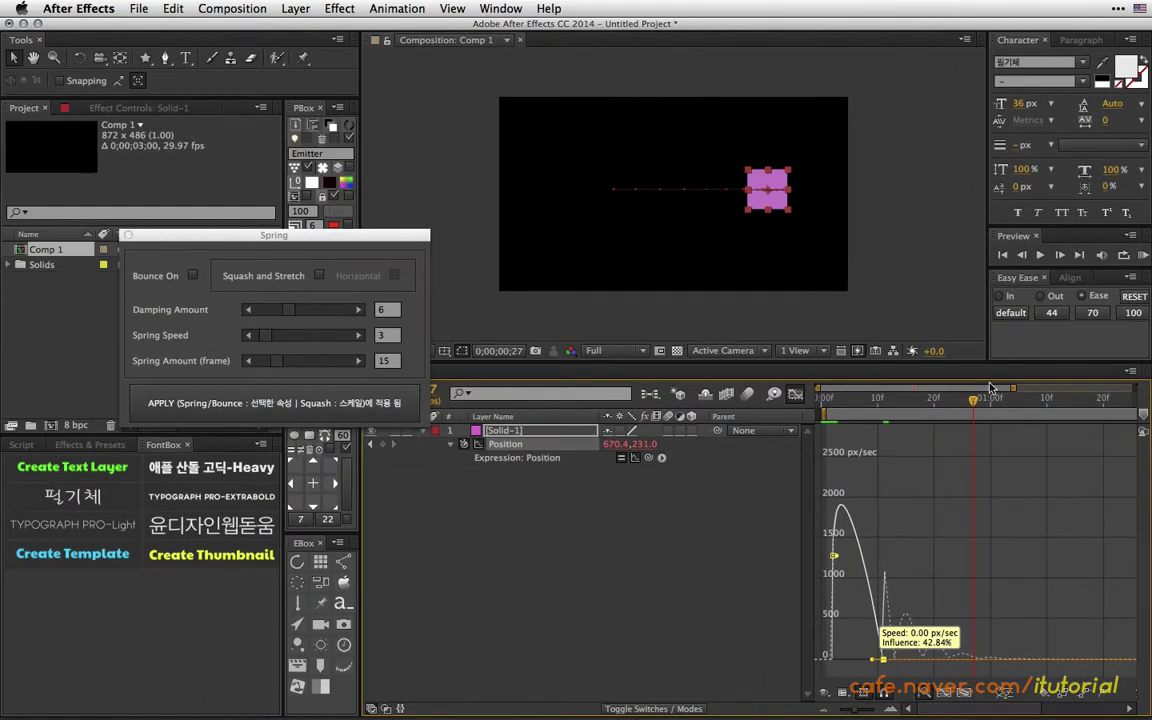
# Preview the refined bouncing animation several times, nudging the Spring panel aside.
pyautogui.click(1141, 255)
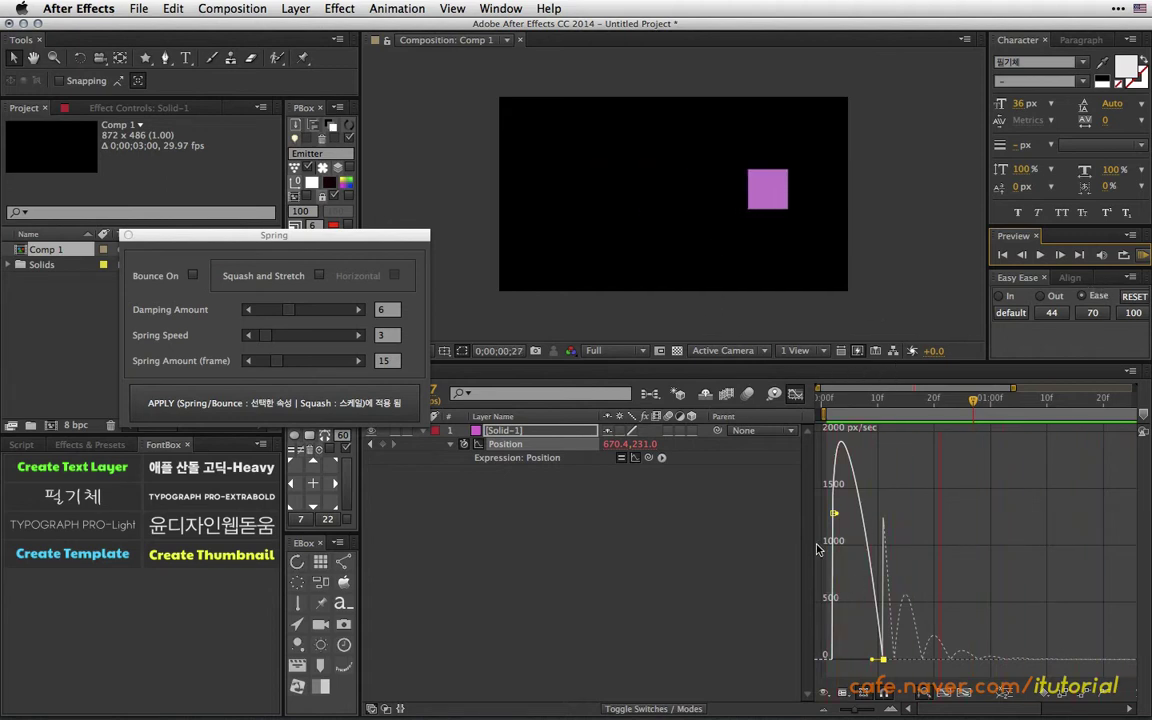
pyautogui.moveTo(313, 244); pyautogui.dragTo(320, 233)
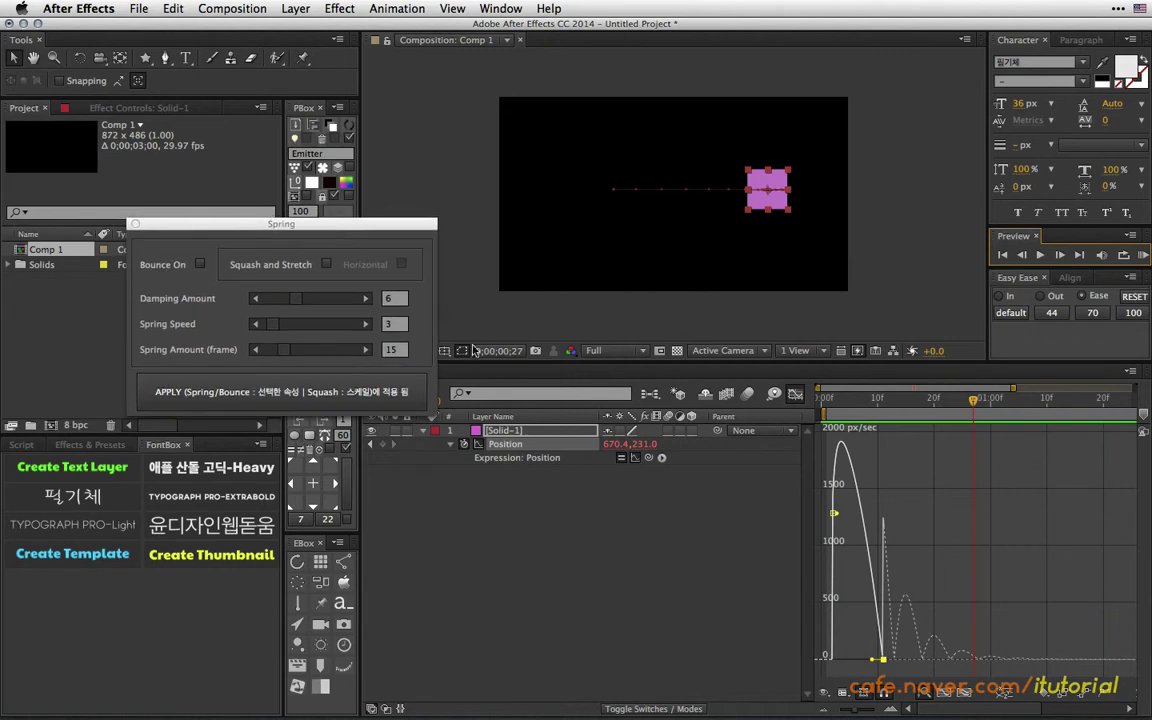
pyautogui.click(1141, 255)
pyautogui.click(1024, 236)
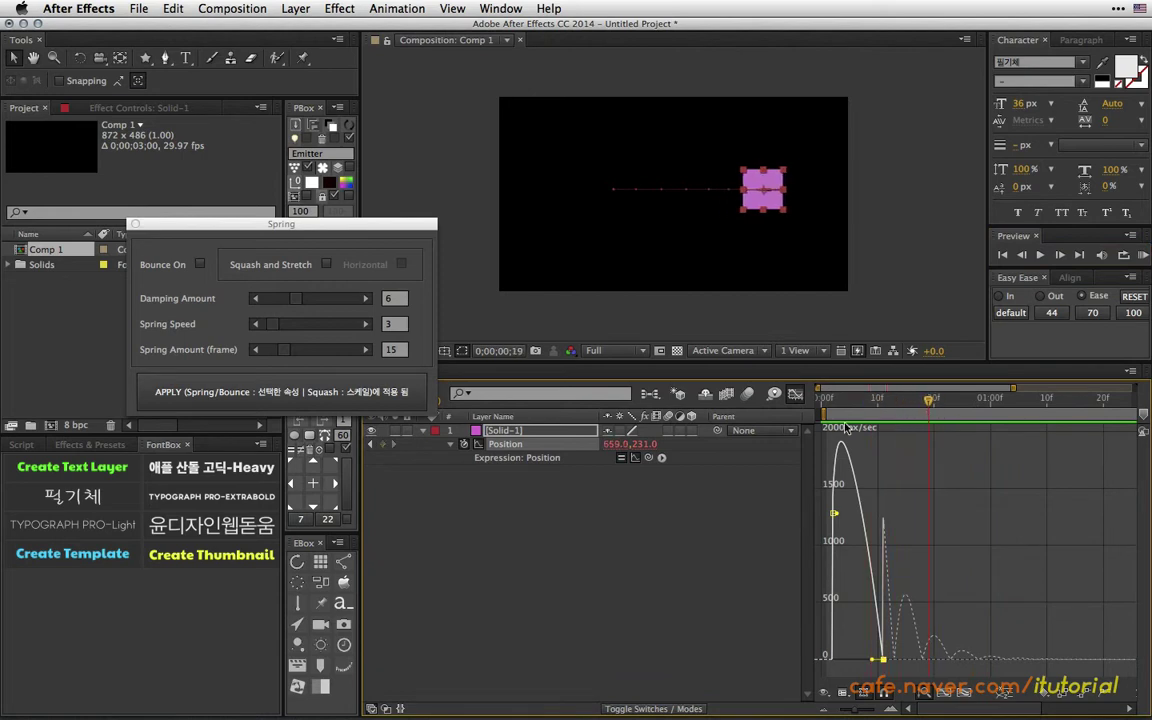
# Return to layer view with the 'amorti = 6' expression and move the Spring panel off the timecode.
pyautogui.click(792, 395)
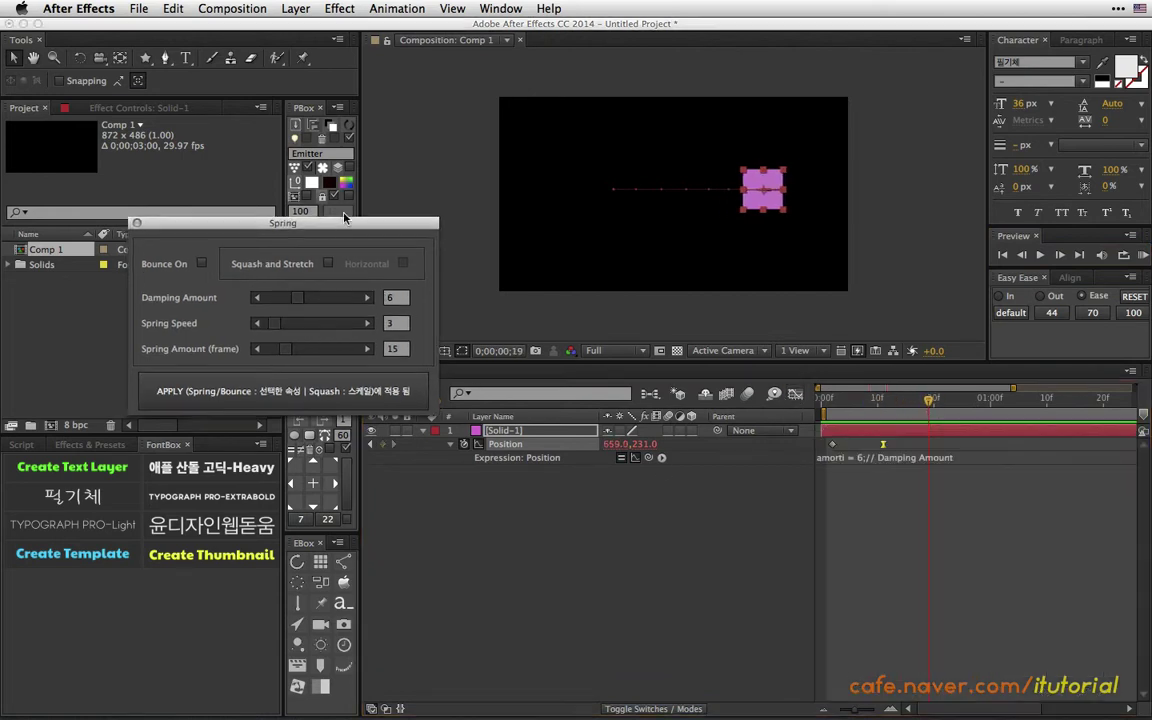
pyautogui.moveTo(336, 226); pyautogui.dragTo(363, 183)
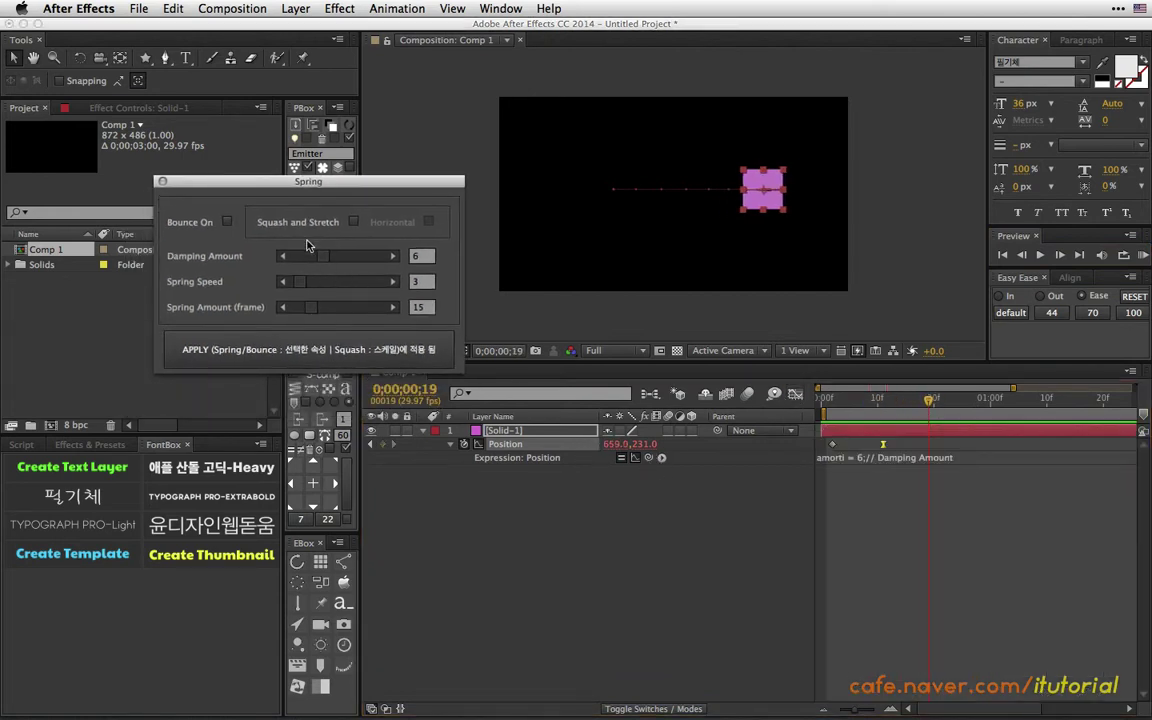
pyautogui.moveTo(290, 183); pyautogui.dragTo(336, 189)
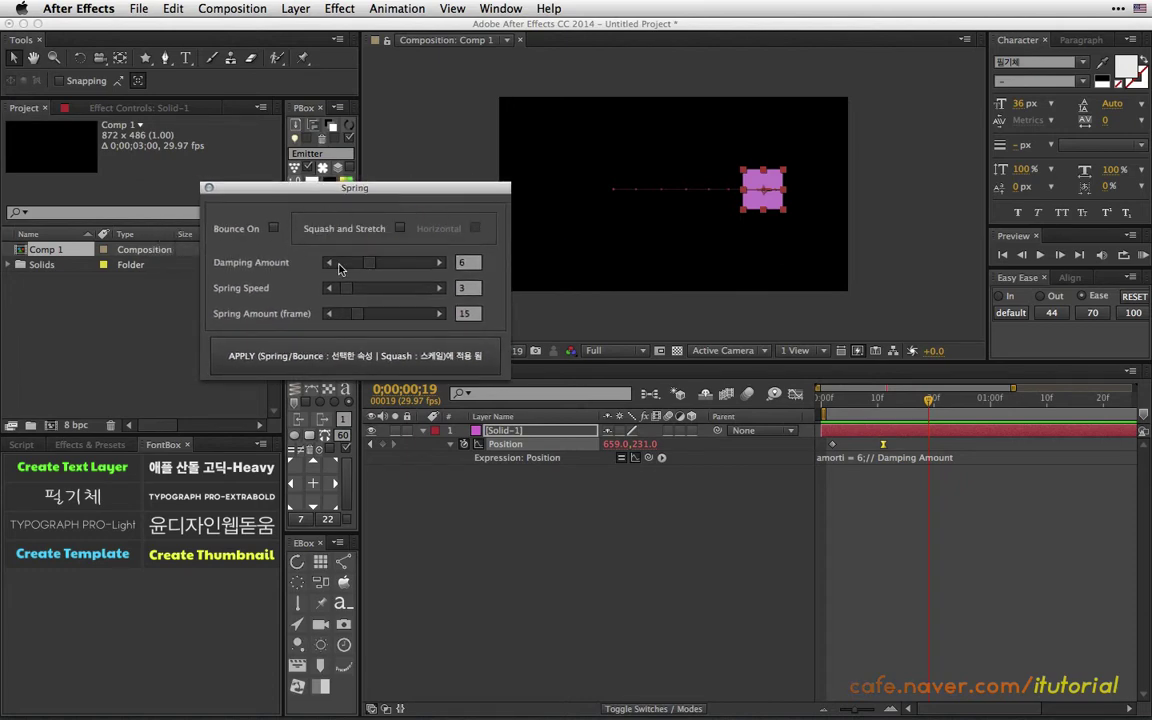